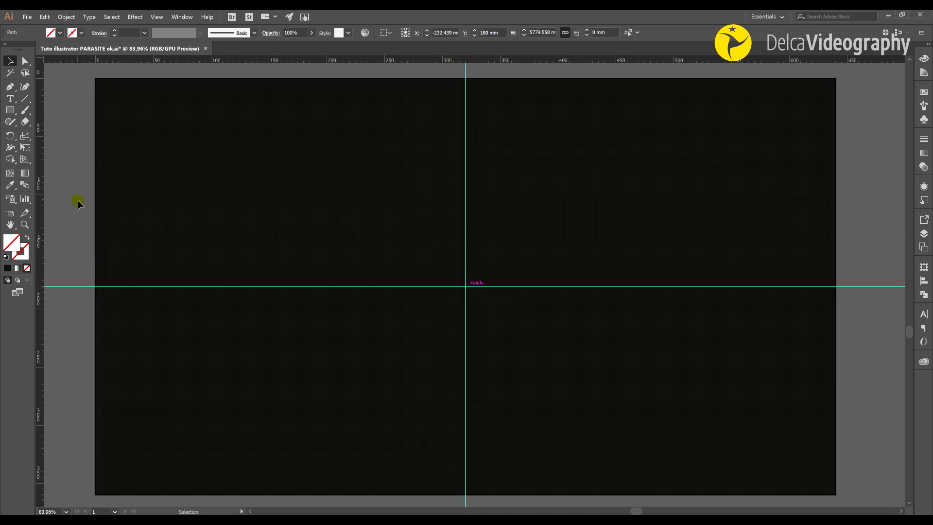
- Lock the black background rectangle that covers the artboard
{"action": "left_click", "coordinate": [139, 145]}
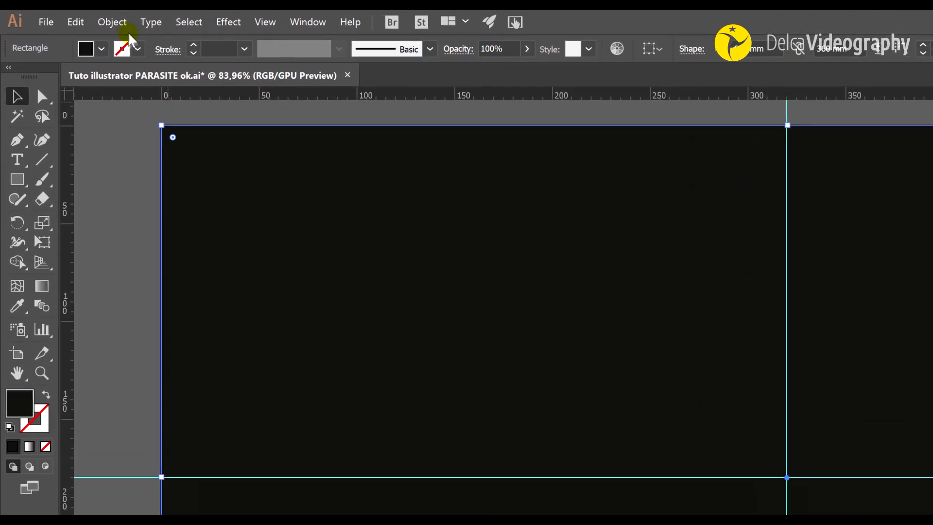
{"action": "left_click", "coordinate": [110, 21]}
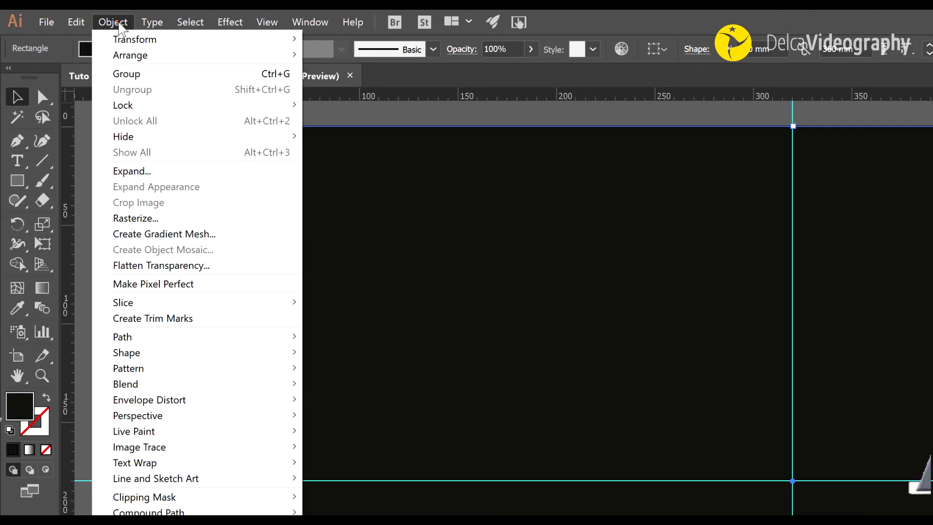
{"action": "mouse_move", "coordinate": [202, 105]}
{"action": "left_click", "coordinate": [401, 106]}
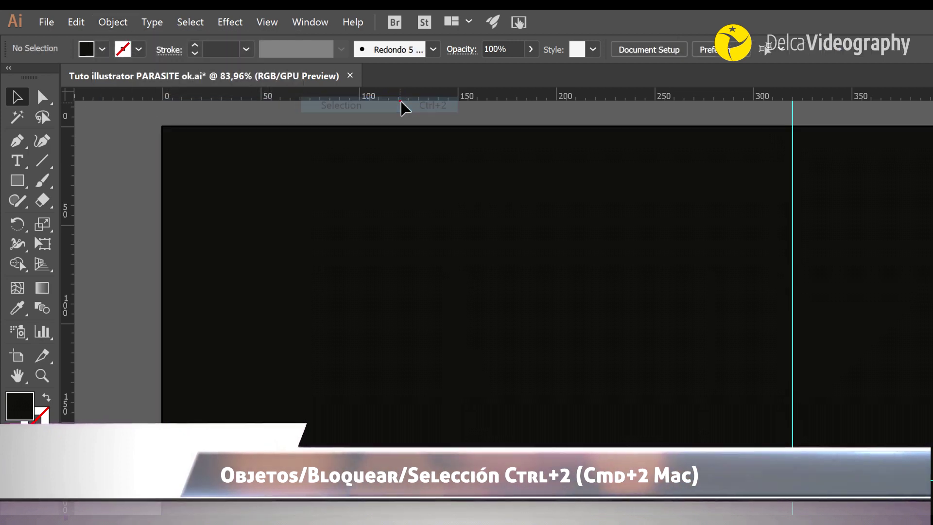
- Draw a square about 32 mm wide in the upper-left area of the artboard and fill it with CMYK yellow
{"action": "left_click", "coordinate": [20, 182]}
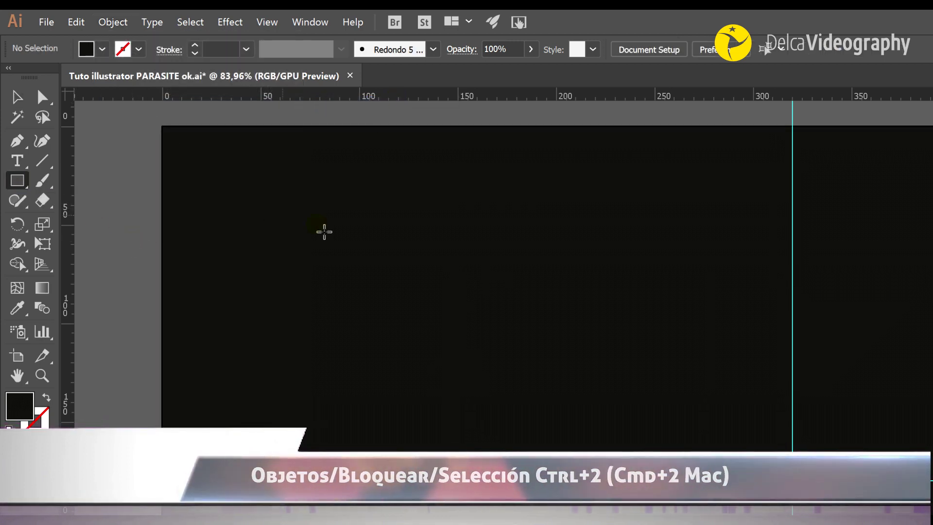
{"action": "left_click_drag", "start_coordinate": [382, 238], "coordinate": [420, 265]}
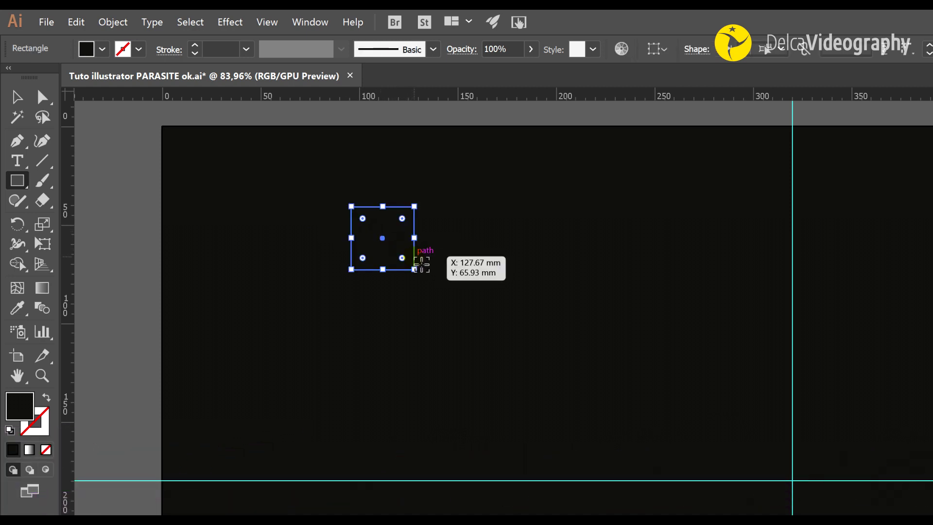
{"action": "left_click", "coordinate": [102, 49]}
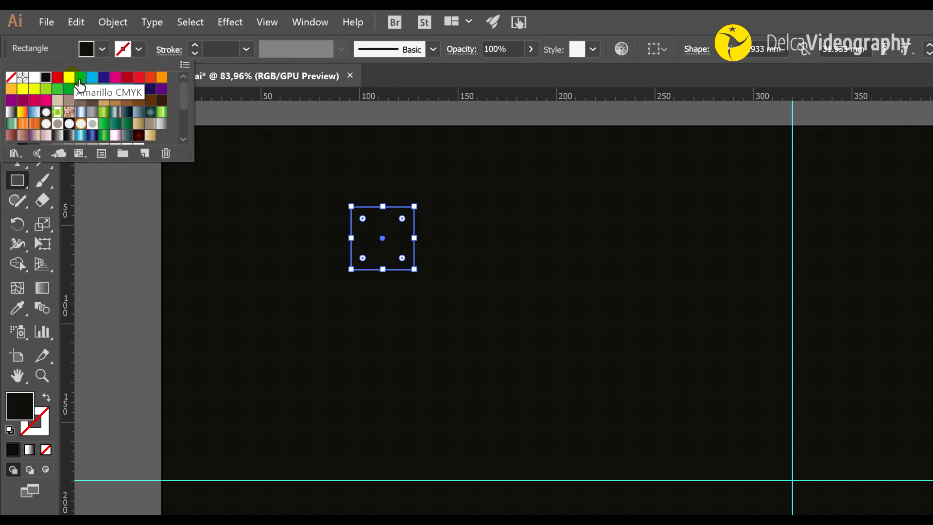
{"action": "left_click", "coordinate": [24, 91]}
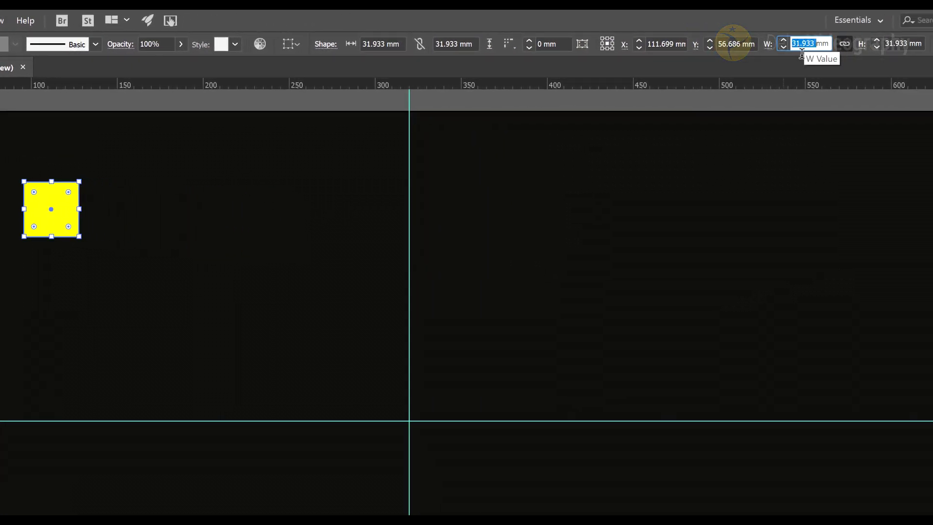
- Resize the yellow square to 30 × 30 mm and give it a 2 pt black stroke
{"action": "key", "text": "Return"}
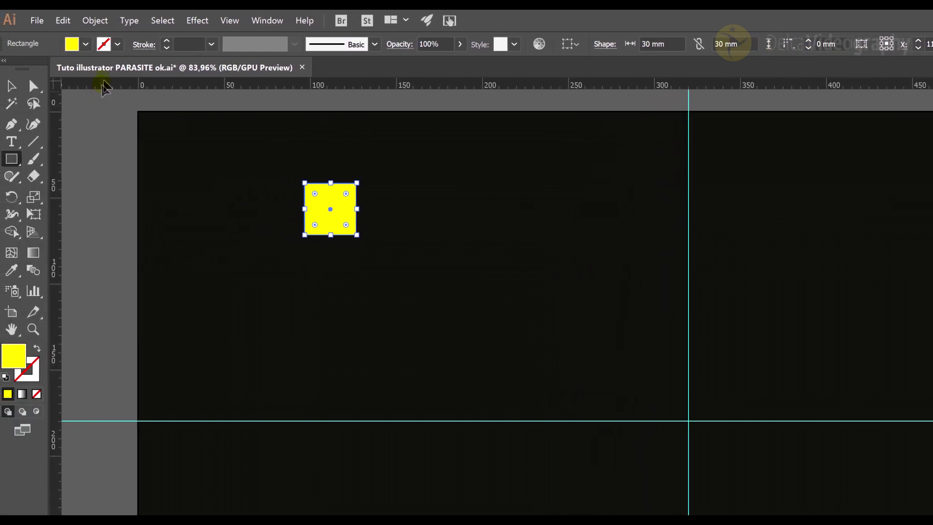
{"action": "left_click", "coordinate": [118, 44]}
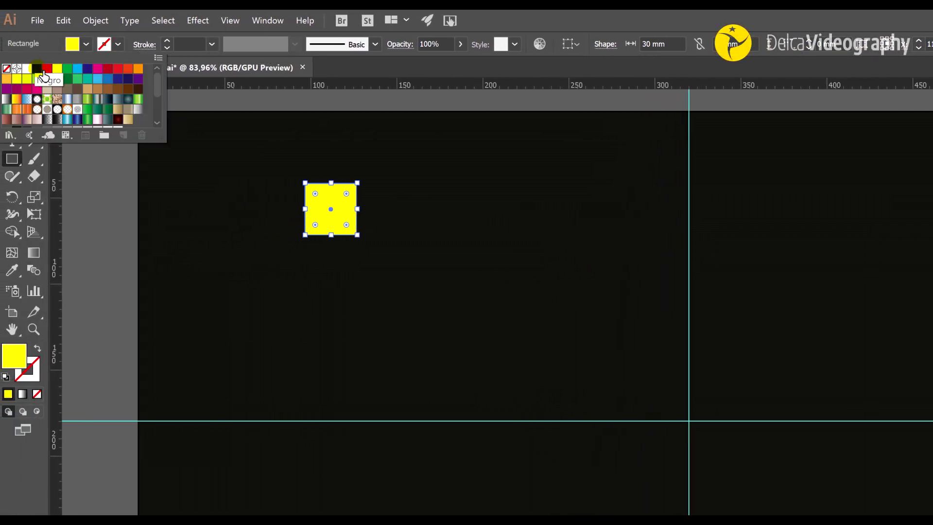
{"action": "left_click", "coordinate": [38, 70]}
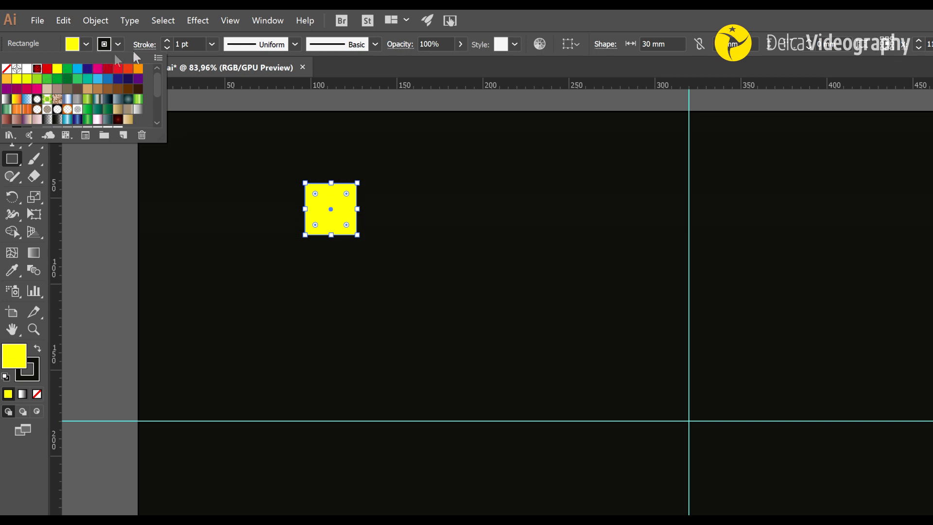
{"action": "left_click", "coordinate": [168, 45]}
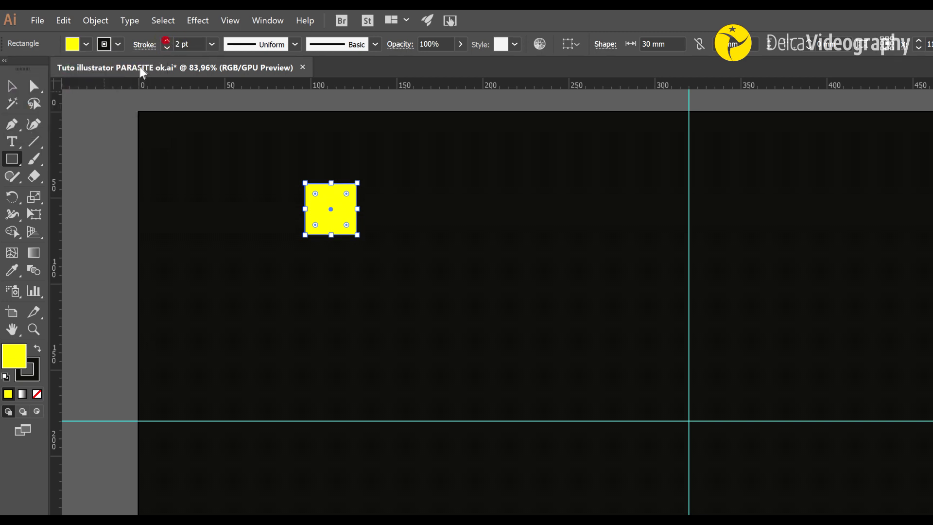
- Move the yellow square to about X 115 mm, Y 49 mm and duplicate it horizontally about 300 mm to the right
{"action": "left_click", "coordinate": [12, 86]}
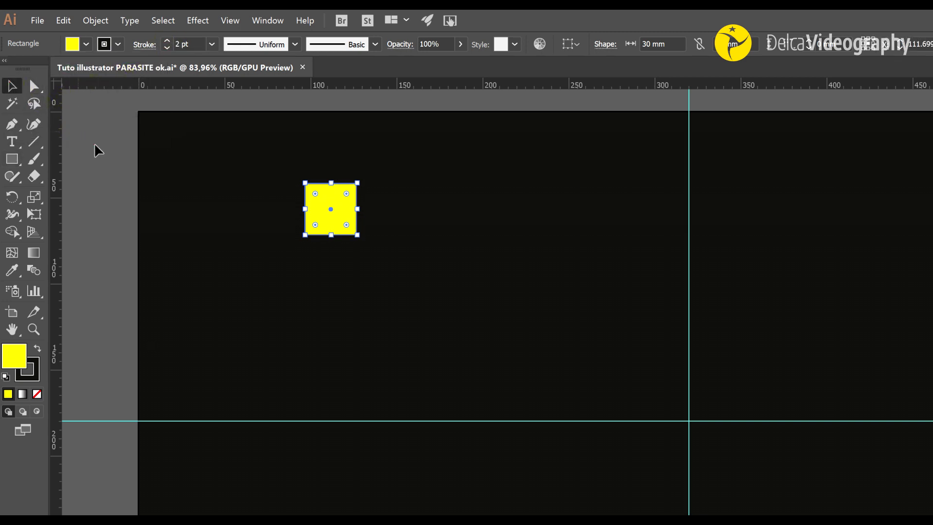
{"action": "left_click_drag", "start_coordinate": [309, 225], "coordinate": [150, 264]}
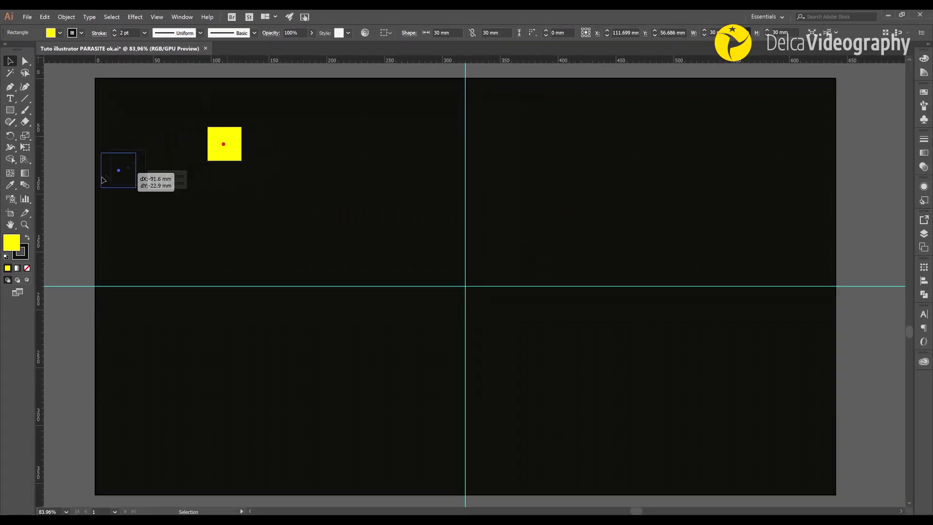
{"action": "left_click_drag", "start_coordinate": [103, 180], "coordinate": [80, 189]}
{"action": "key", "text": "ctrl+shift+a"}
{"action": "left_click_drag", "start_coordinate": [169, 160], "coordinate": [223, 143]}
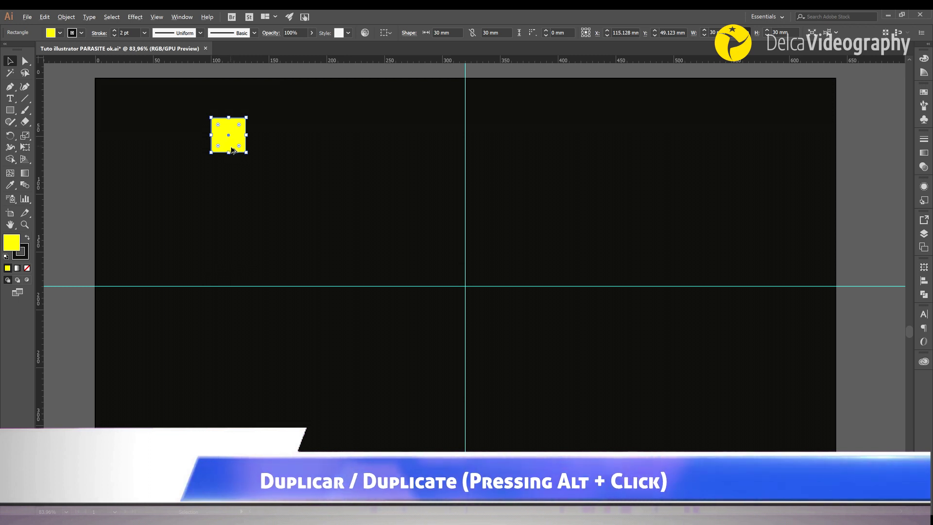
{"action": "left_click_drag", "start_coordinate": [232, 149], "coordinate": [600, 150]}
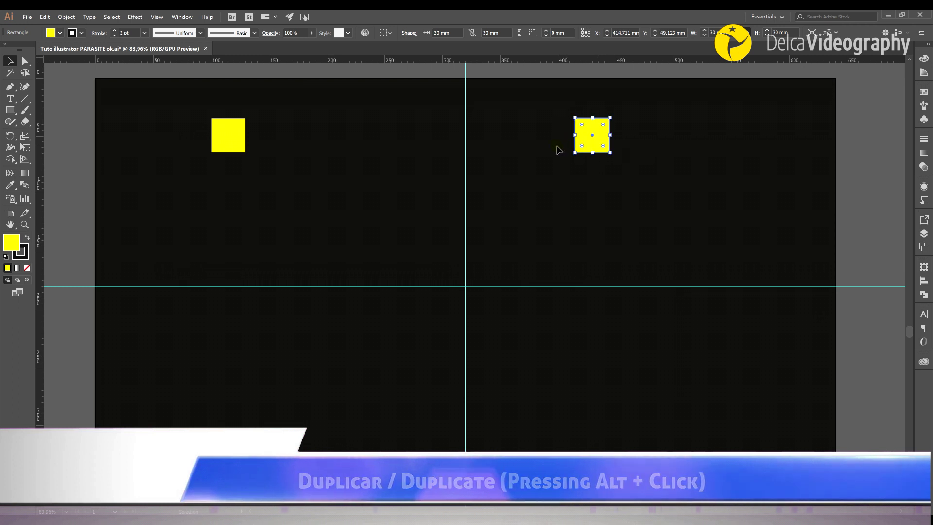
{"action": "left_click", "coordinate": [68, 118]}
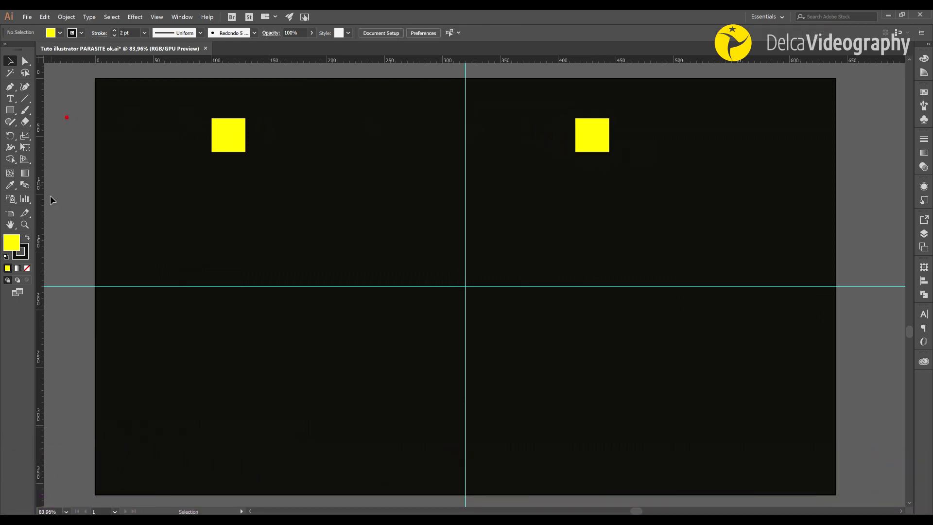
- Blend the two yellow squares and set the blend spacing to Specified Steps with 30 steps, with preview turned on
{"action": "left_click", "coordinate": [25, 185]}
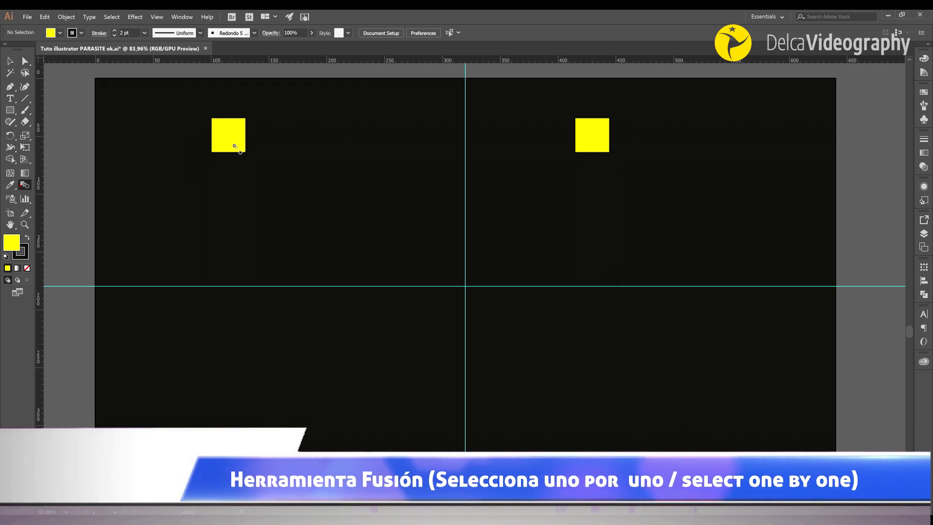
{"action": "left_click", "coordinate": [582, 137]}
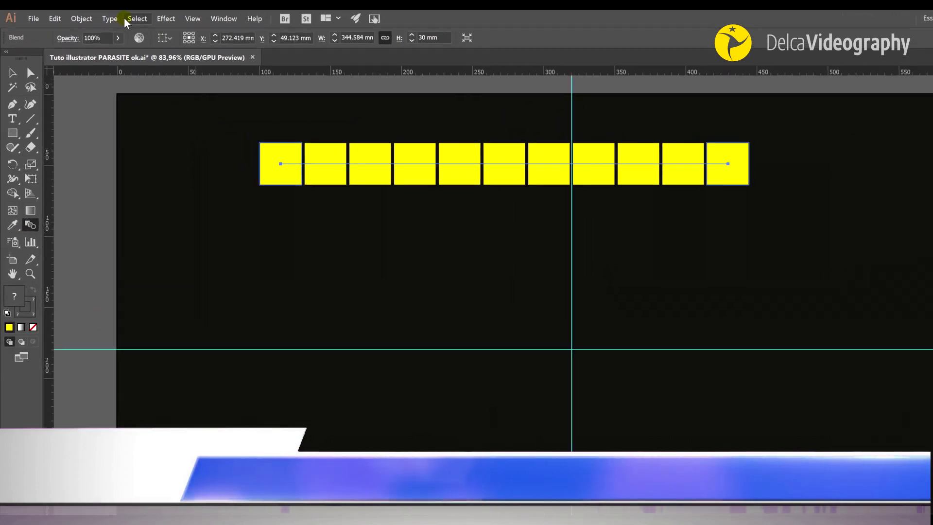
{"action": "left_click", "coordinate": [66, 17]}
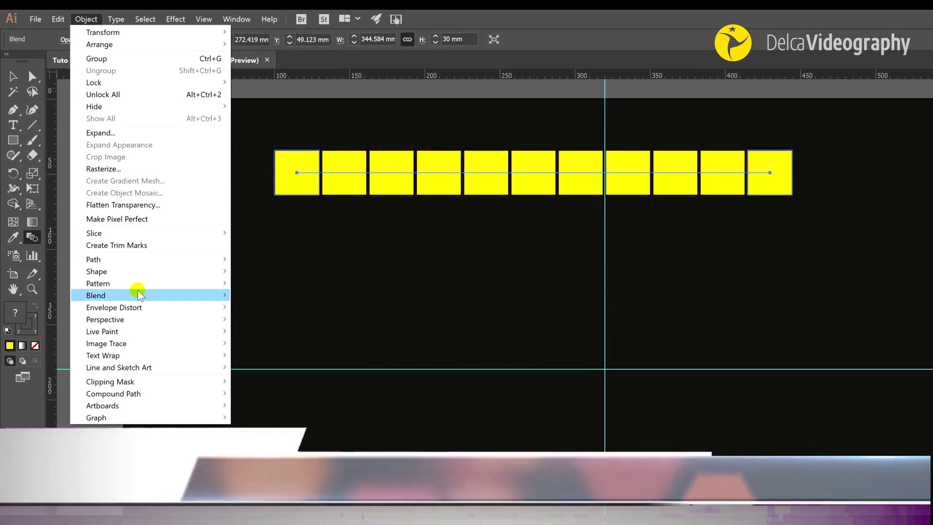
{"action": "mouse_move", "coordinate": [141, 295]}
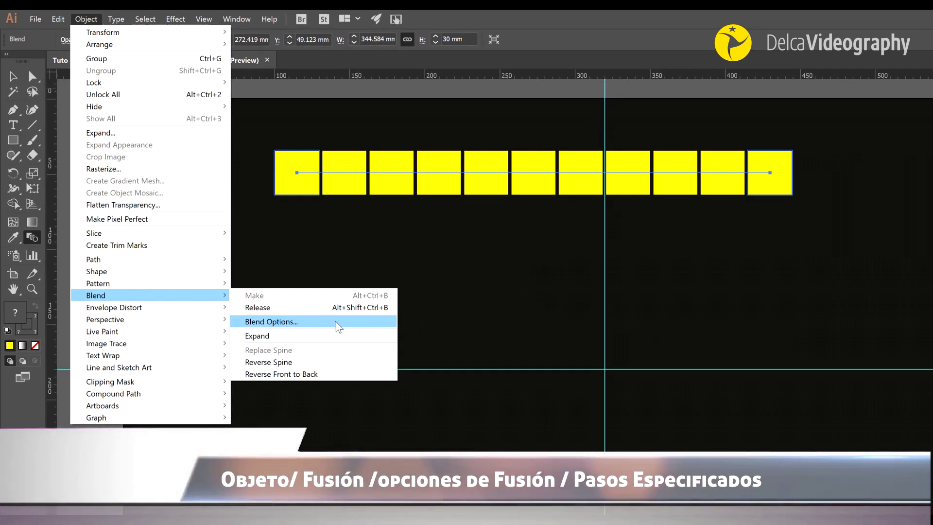
{"action": "left_click", "coordinate": [271, 322]}
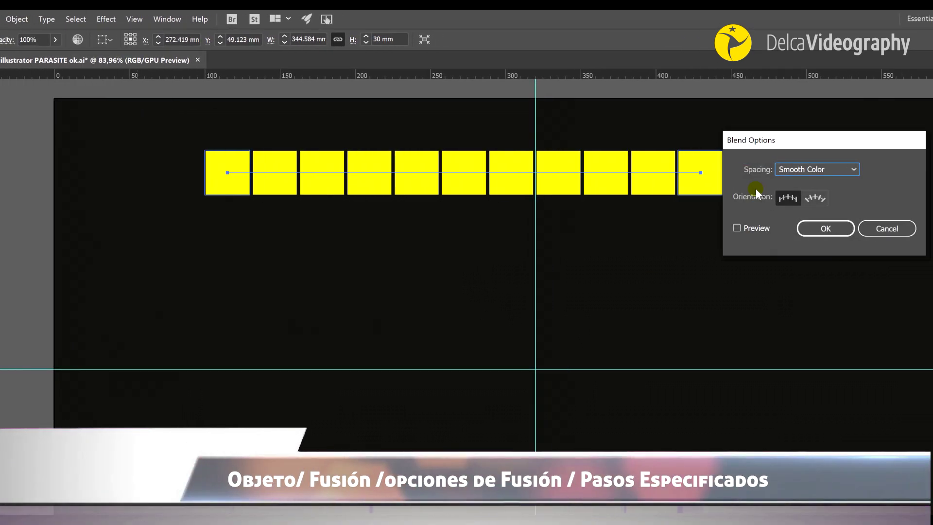
{"action": "left_click", "coordinate": [737, 228]}
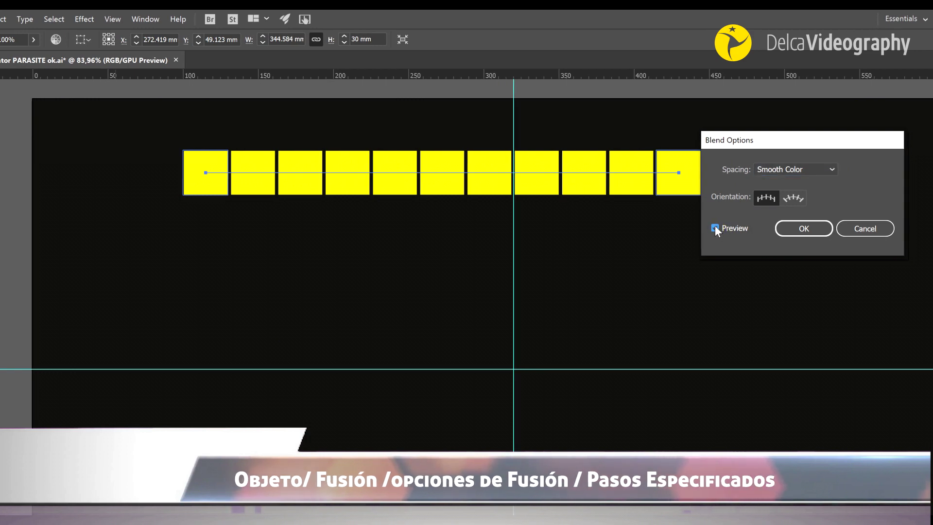
{"action": "left_click", "coordinate": [817, 169]}
{"action": "left_click", "coordinate": [796, 197]}
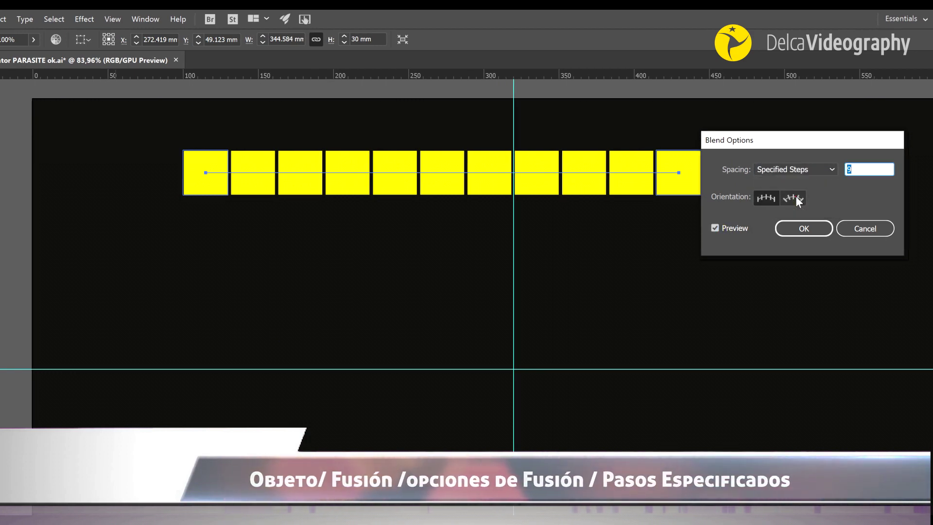
{"action": "type", "text": "30"}
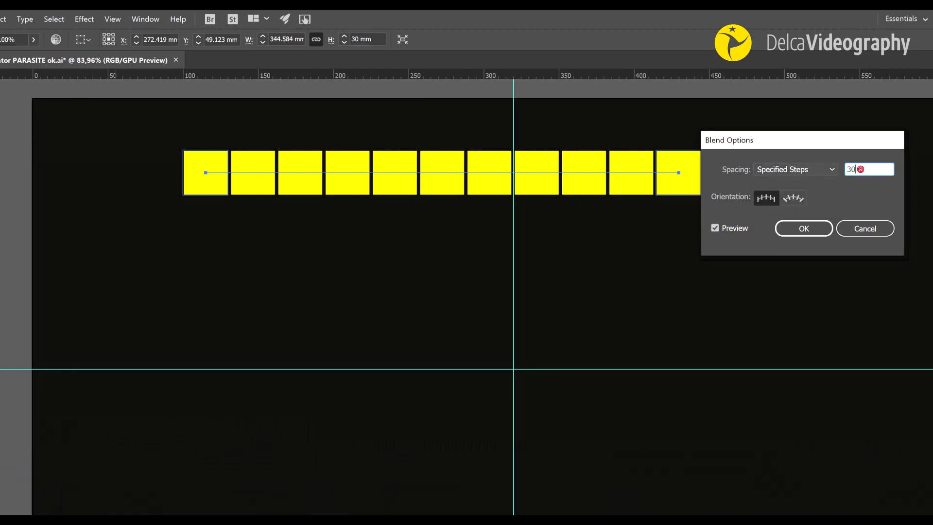
{"action": "key", "text": "Tab"}
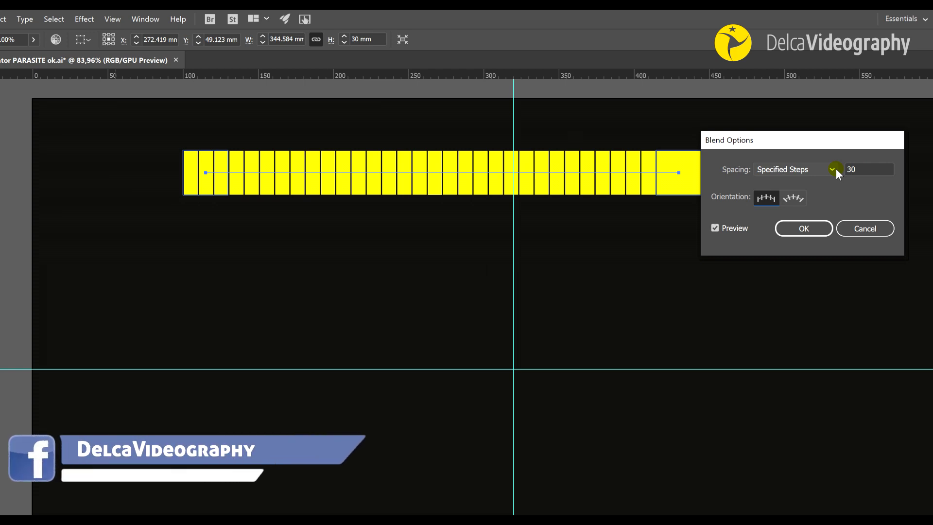
{"action": "left_click", "coordinate": [802, 224]}
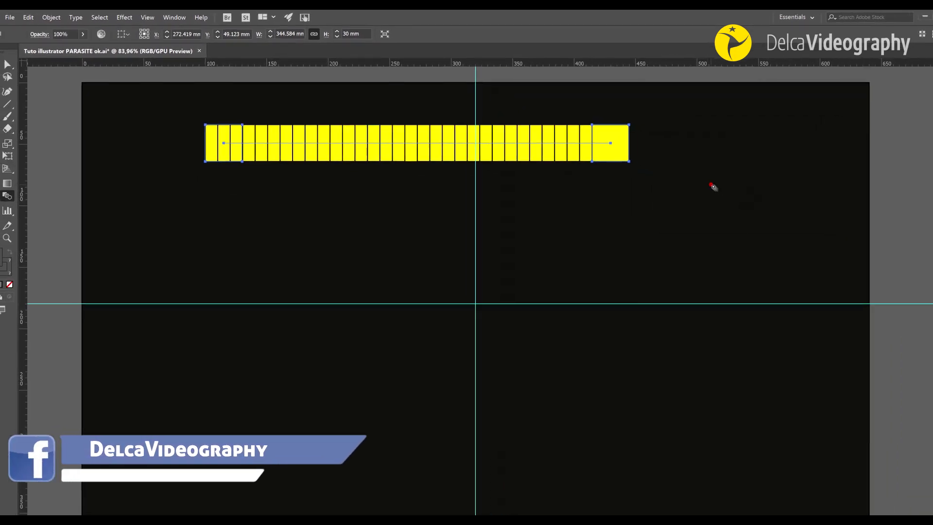
- Move the blended strip up and to the right, close to the artboard's upper edge, and deselect it
{"action": "left_click", "coordinate": [9, 61]}
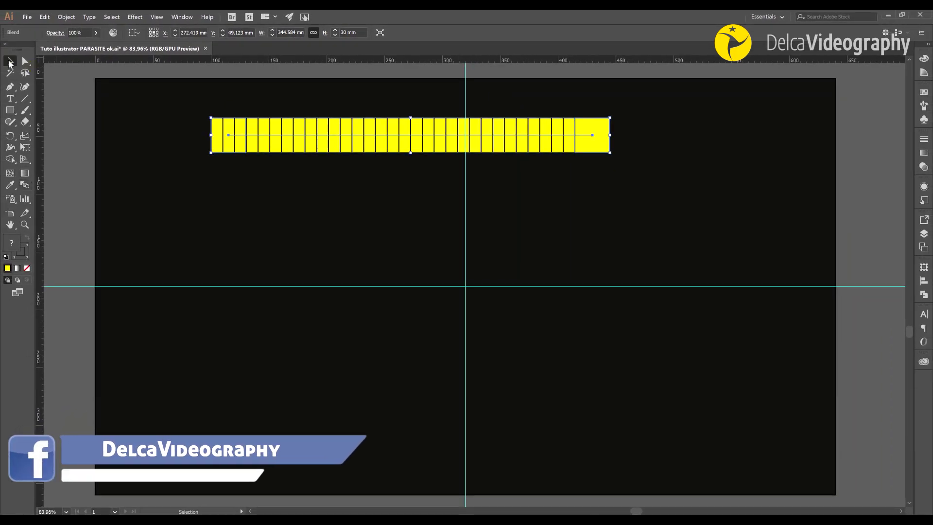
{"action": "left_click_drag", "start_coordinate": [451, 140], "coordinate": [489, 116]}
{"action": "left_click", "coordinate": [69, 153]}
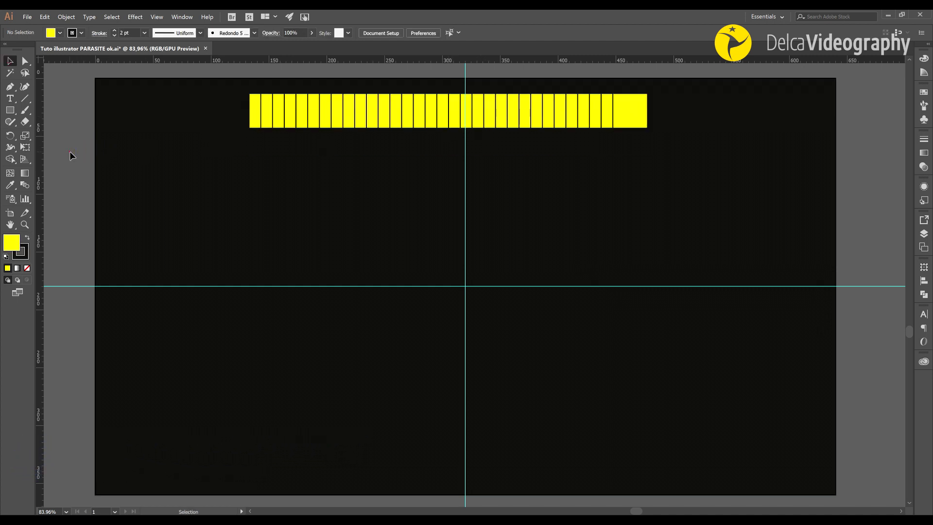
- Draw a circle centred on the intersection of the guides with the Ellipse tool and set its diameter to 250 mm
{"action": "left_click_drag", "start_coordinate": [6, 111], "coordinate": [73, 135]}
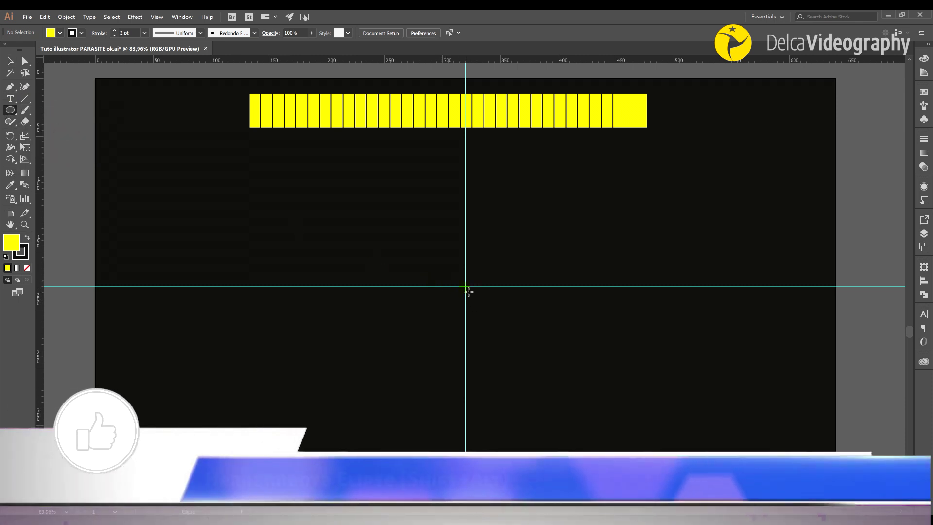
{"action": "mouse_move", "coordinate": [470, 290]}
{"action": "left_mouse_down"}
{"action": "mouse_move", "coordinate": [535, 317]}
{"action": "mouse_move", "coordinate": [523, 311]}
{"action": "mouse_move", "coordinate": [623, 334]}
{"action": "left_mouse_up"}
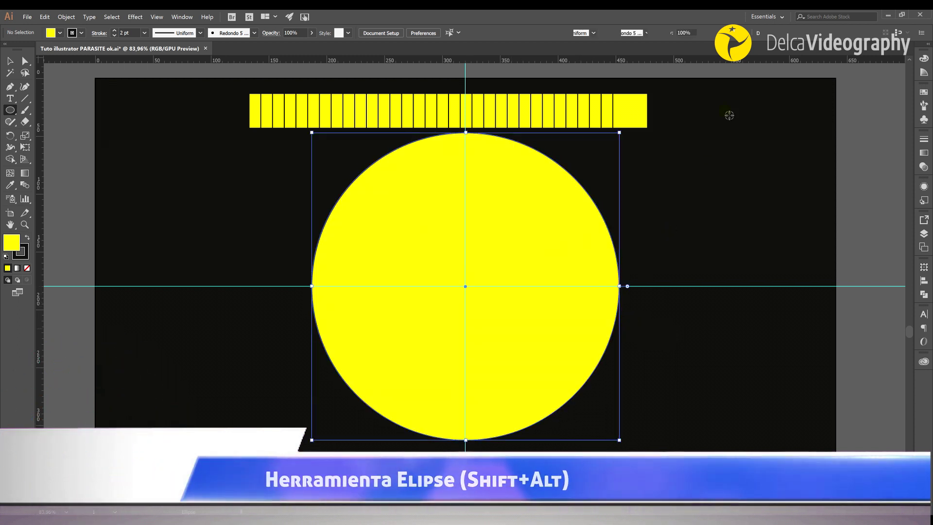
{"action": "double_click", "coordinate": [697, 33]}
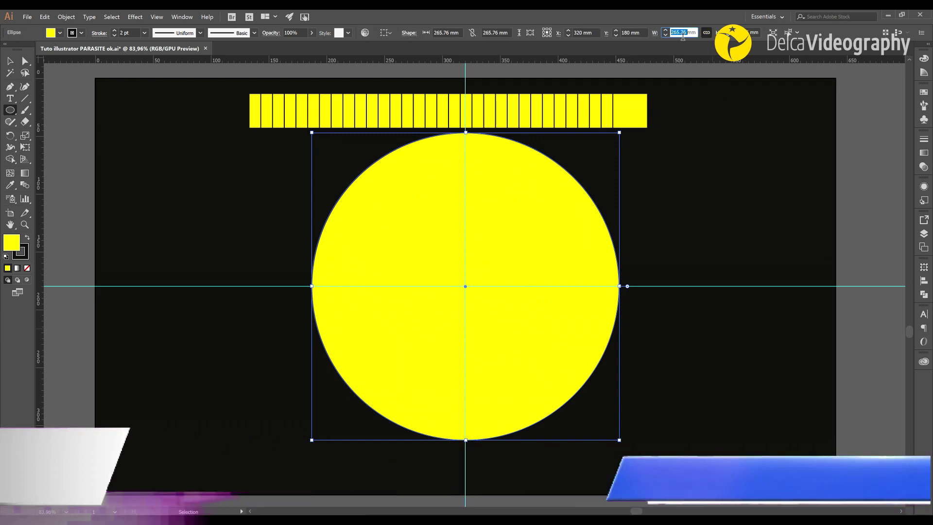
{"action": "type", "text": "250"}
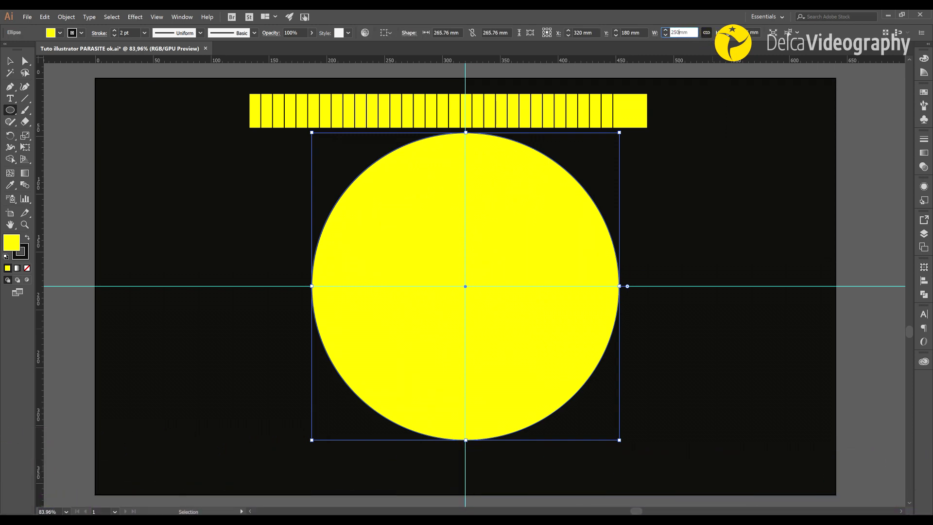
{"action": "key", "text": "Return"}
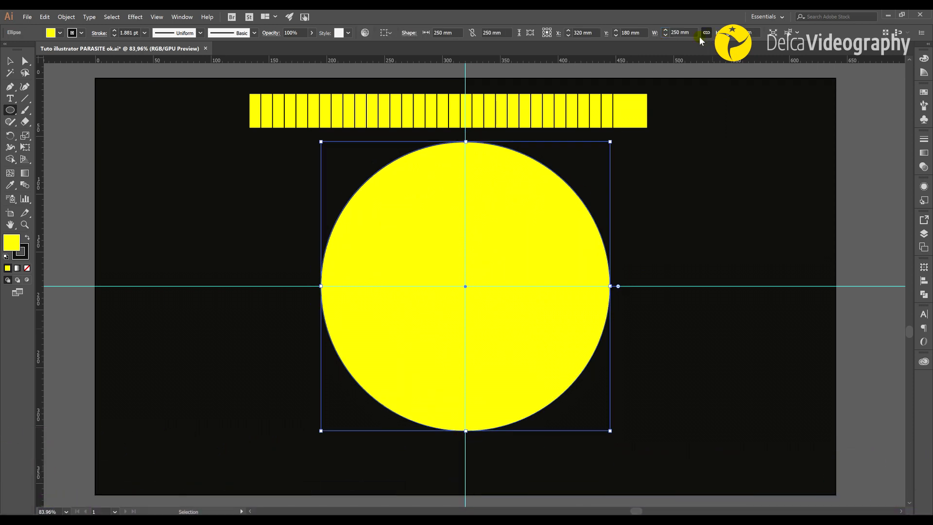
- Delete the circle's rightmost and bottom anchor points with Direct Selection, leaving only its upper-left quarter arc
{"action": "left_click", "coordinate": [25, 61]}
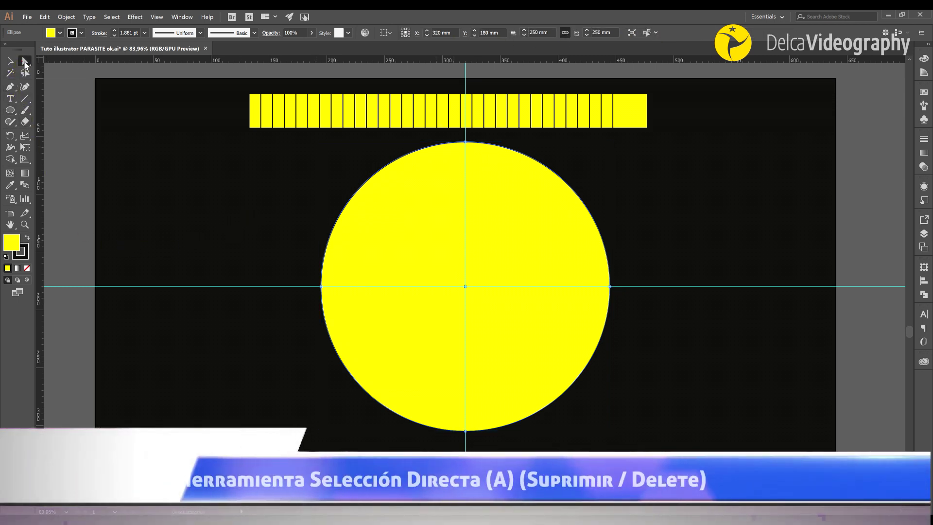
{"action": "left_click", "coordinate": [611, 287]}
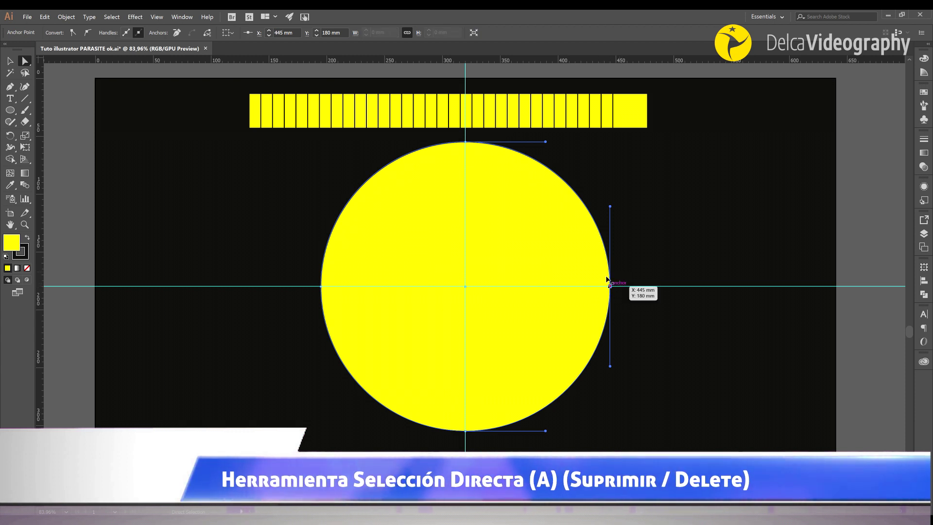
{"action": "key", "text": "Delete"}
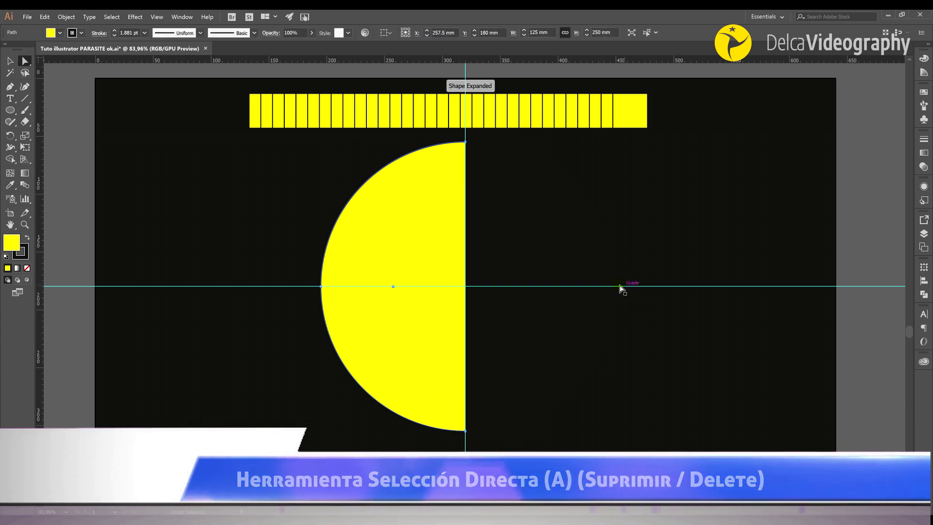
{"action": "left_click", "coordinate": [465, 431]}
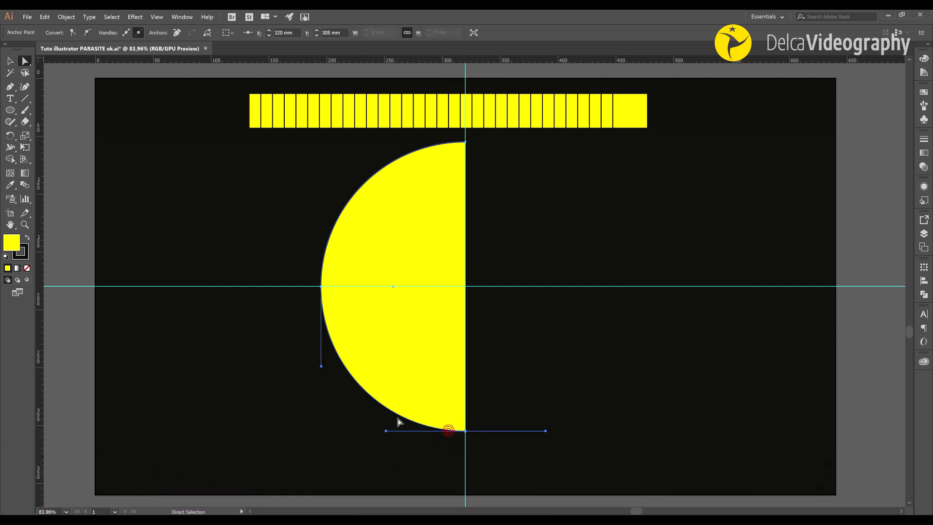
{"action": "key", "text": "Delete"}
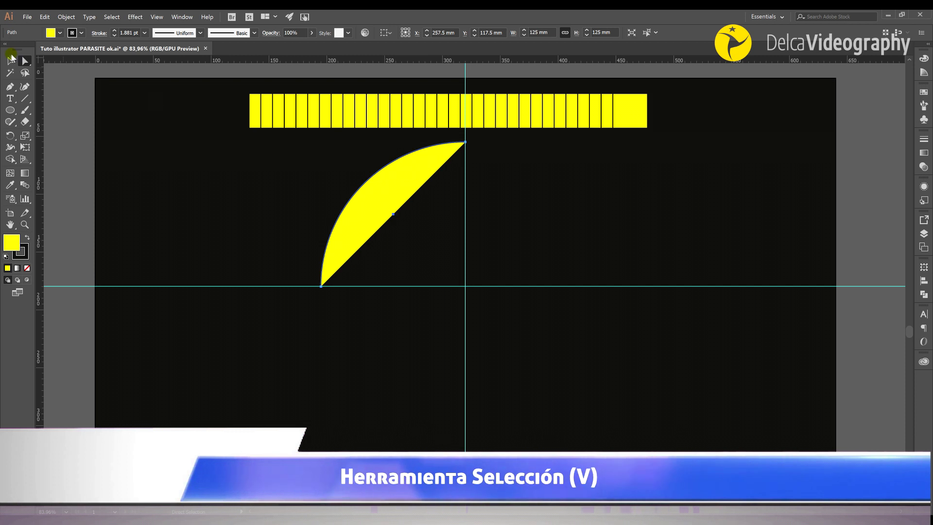
- Select the quarter arc together with the blended strip and replace the blend's spine with the arc
{"action": "left_click", "coordinate": [63, 121]}
{"action": "left_click", "coordinate": [381, 184]}
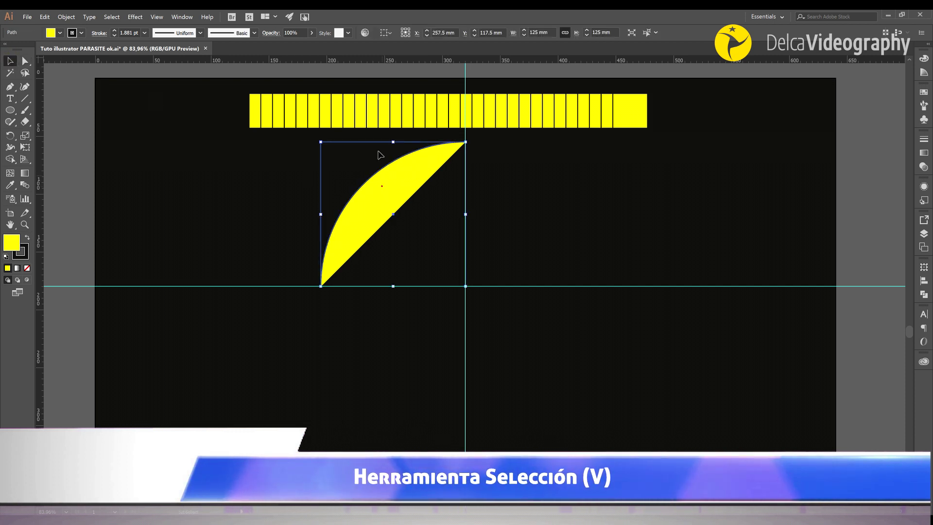
{"action": "left_click", "coordinate": [350, 112], "text": "shift"}
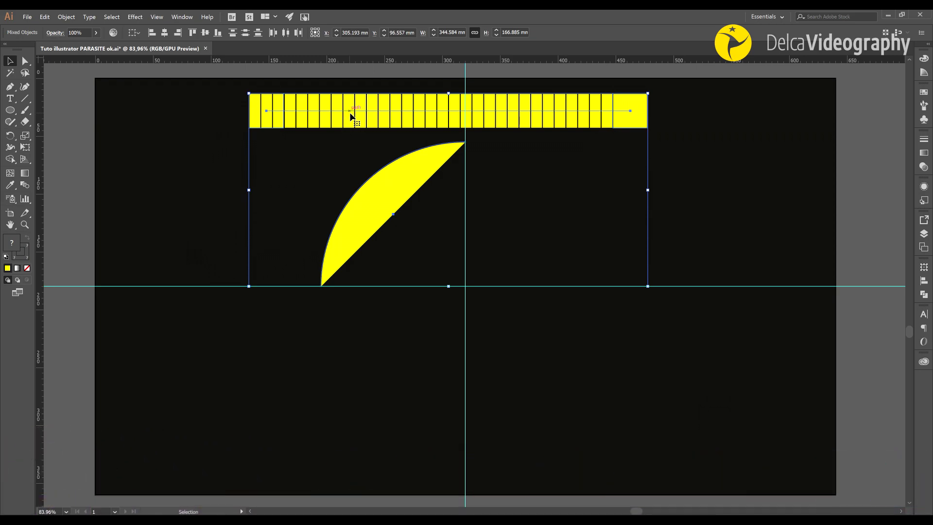
{"action": "left_click", "coordinate": [66, 17]}
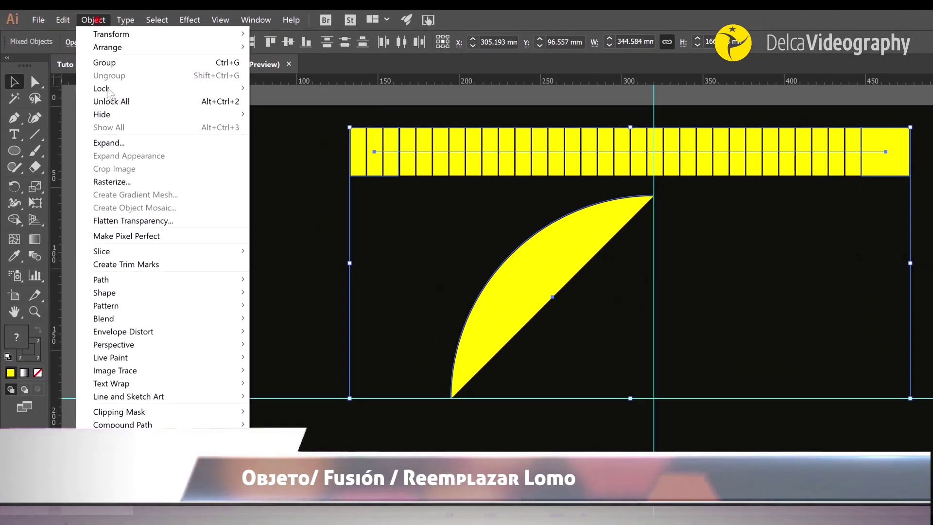
{"action": "mouse_move", "coordinate": [152, 333]}
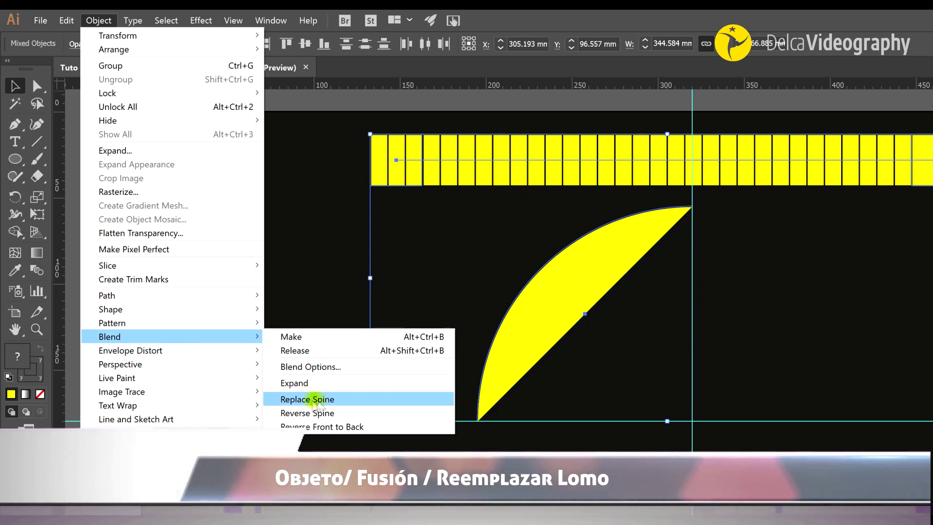
{"action": "left_click", "coordinate": [365, 400]}
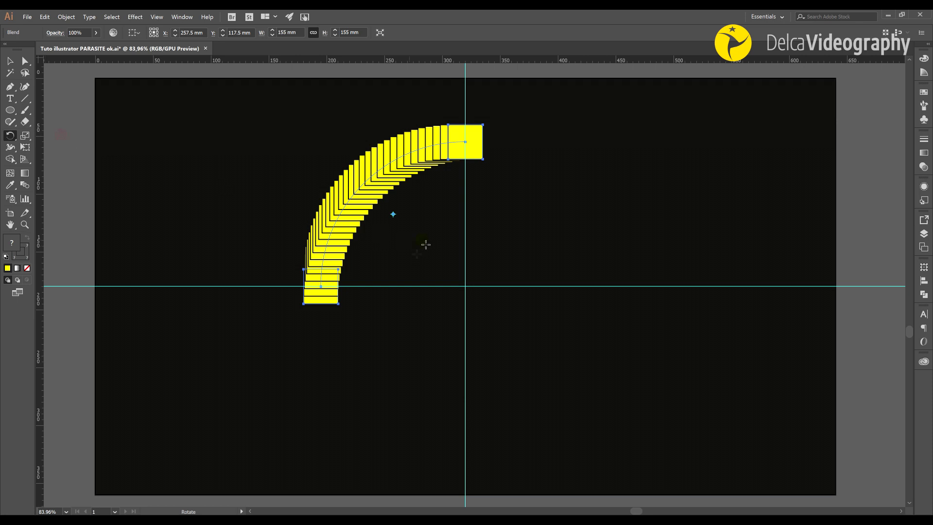
- Make a copy of the curved blend rotated 90° about the guides' intersection and repeat the transformation twice to close the ring
{"action": "key", "text": "alt"}
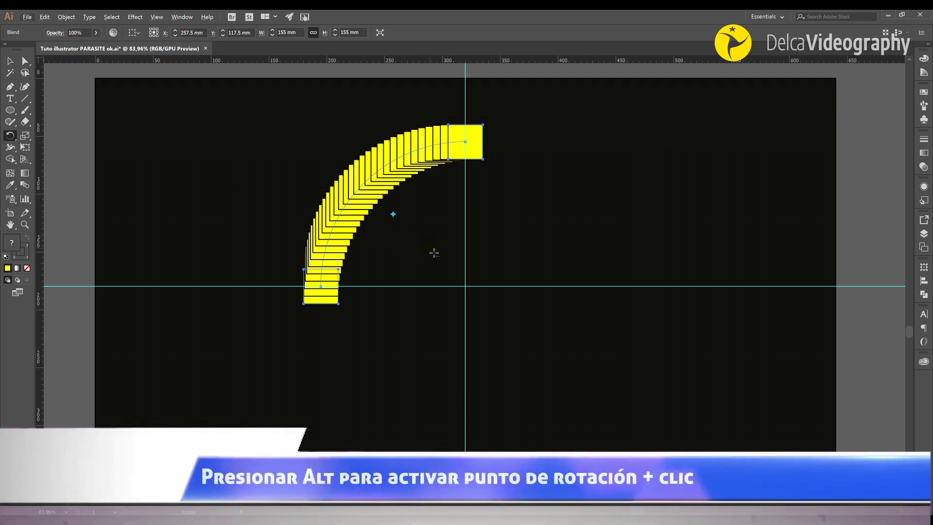
{"action": "left_click", "coordinate": [464, 286], "text": "alt"}
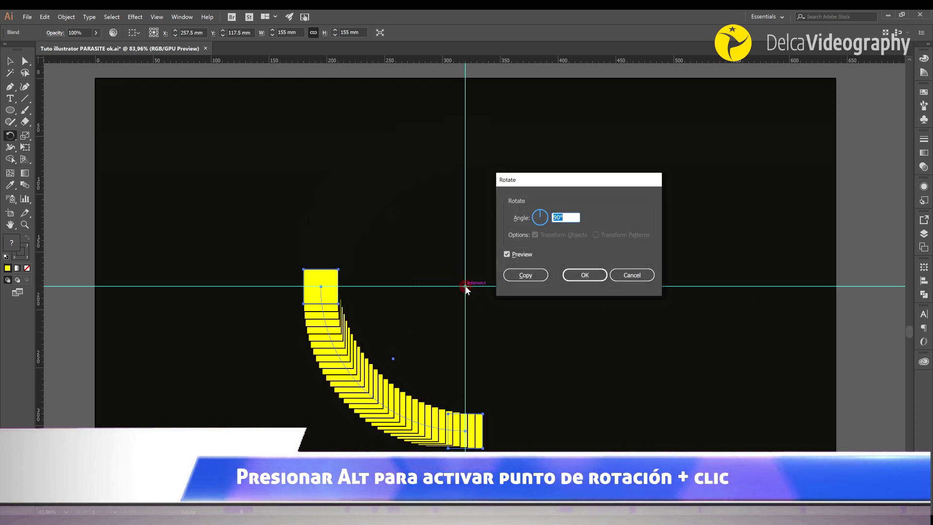
{"action": "left_click", "coordinate": [556, 220]}
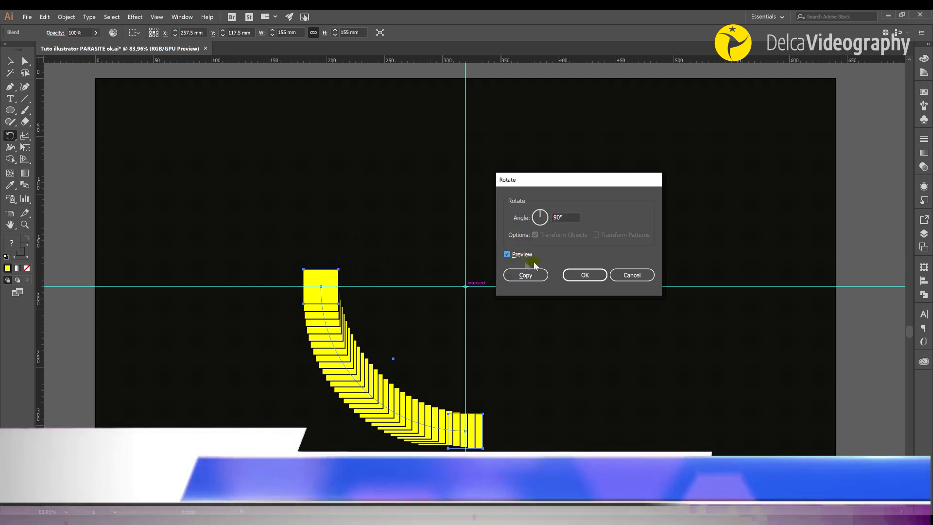
{"action": "left_click", "coordinate": [542, 276]}
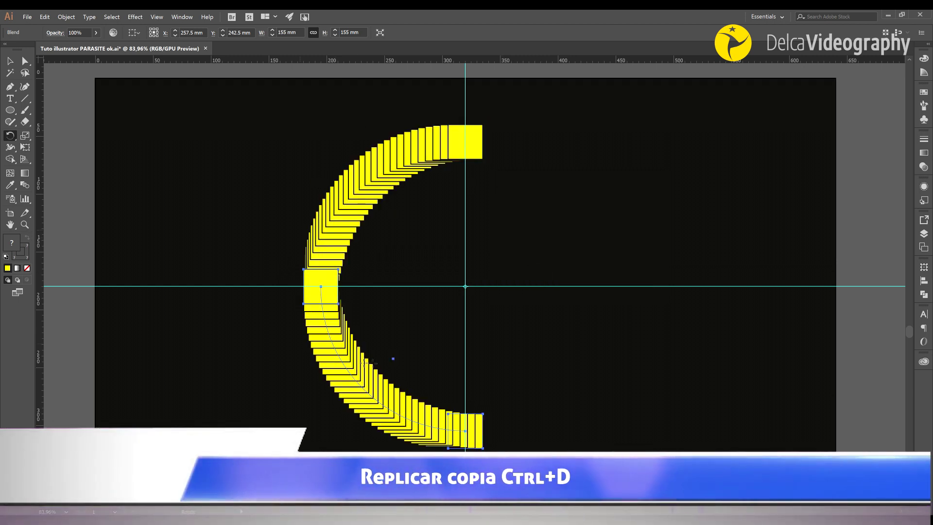
{"action": "key", "text": "ctrl+d"}
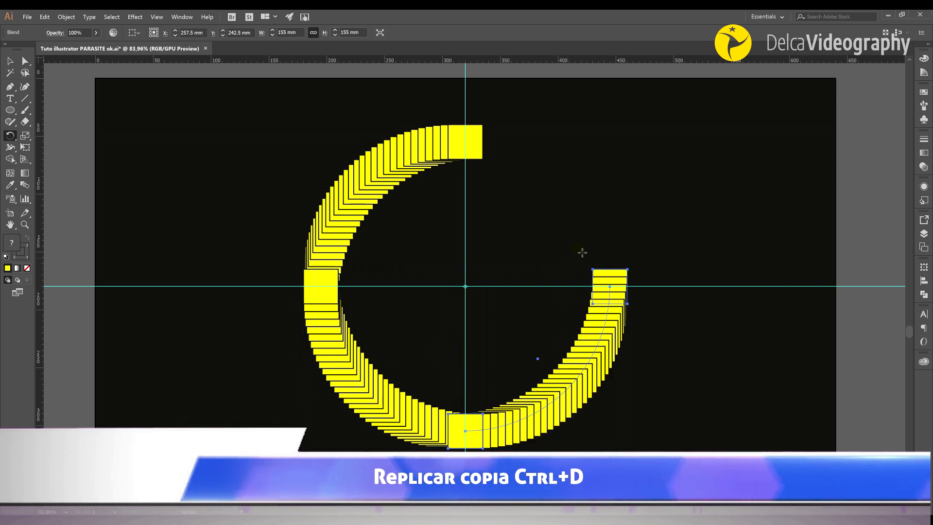
{"action": "key", "text": "ctrl+d"}
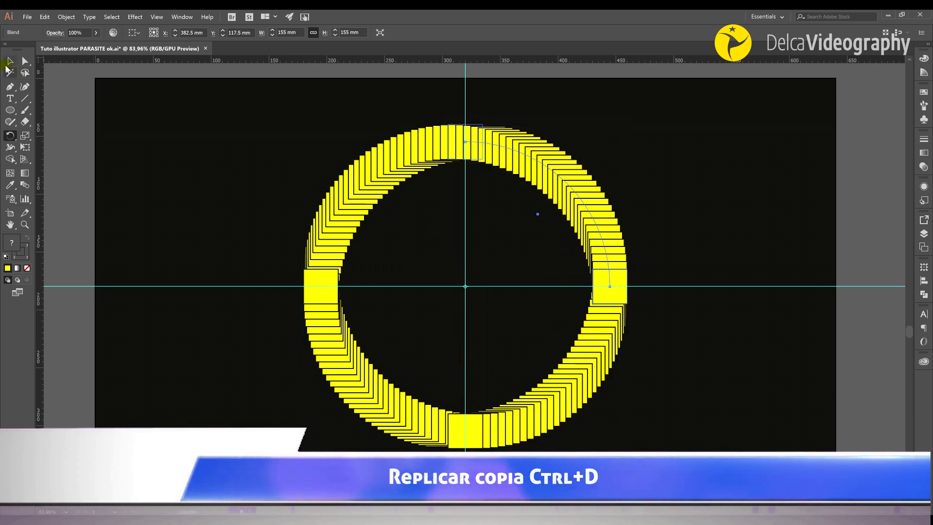
- Bring the ring's lower-left quarter blend to the front, followed by its upper-left quarter blend
{"action": "left_click", "coordinate": [63, 147]}
{"action": "left_click", "coordinate": [386, 406]}
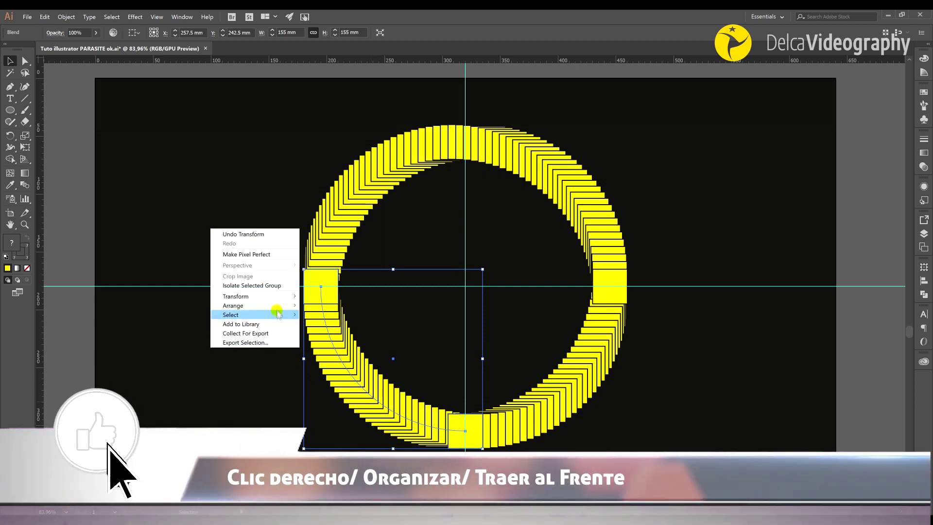
{"action": "mouse_move", "coordinate": [281, 307]}
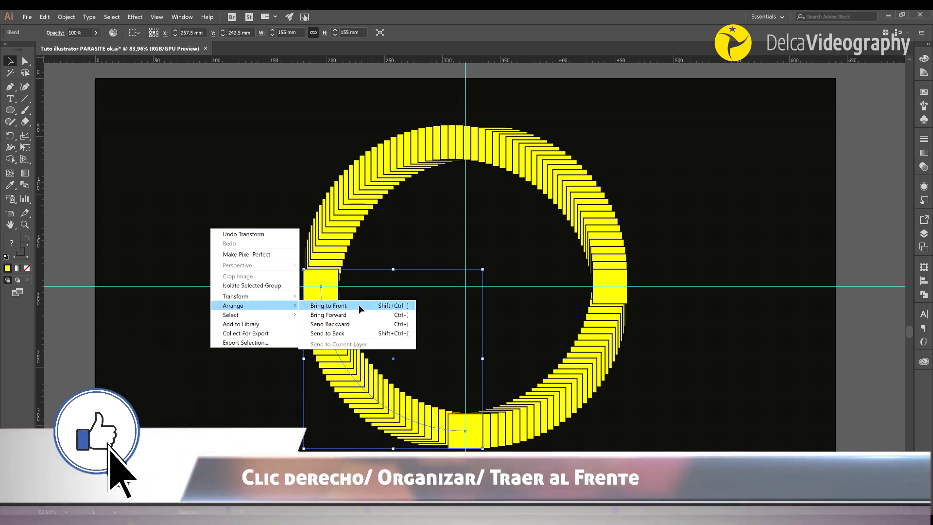
{"action": "left_click", "coordinate": [329, 306]}
{"action": "left_click", "coordinate": [344, 238]}
{"action": "right_click", "coordinate": [189, 144]}
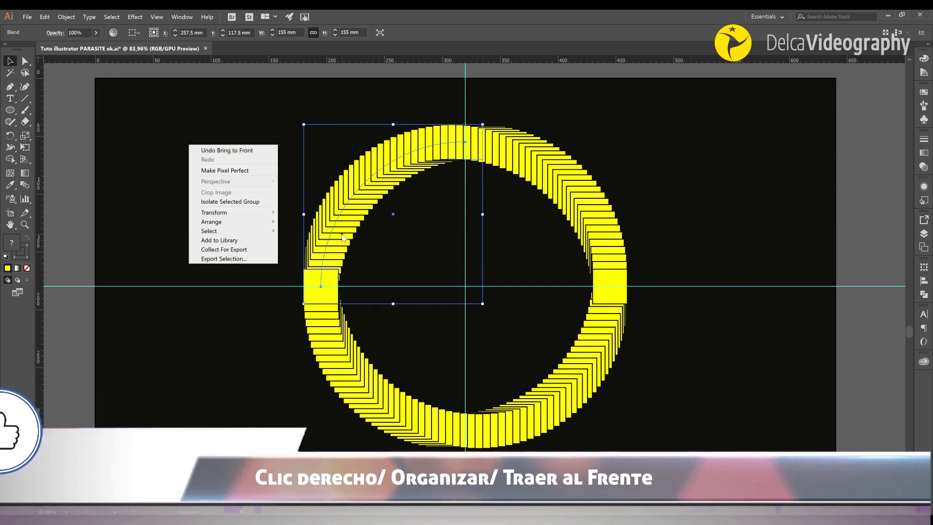
{"action": "mouse_move", "coordinate": [243, 222]}
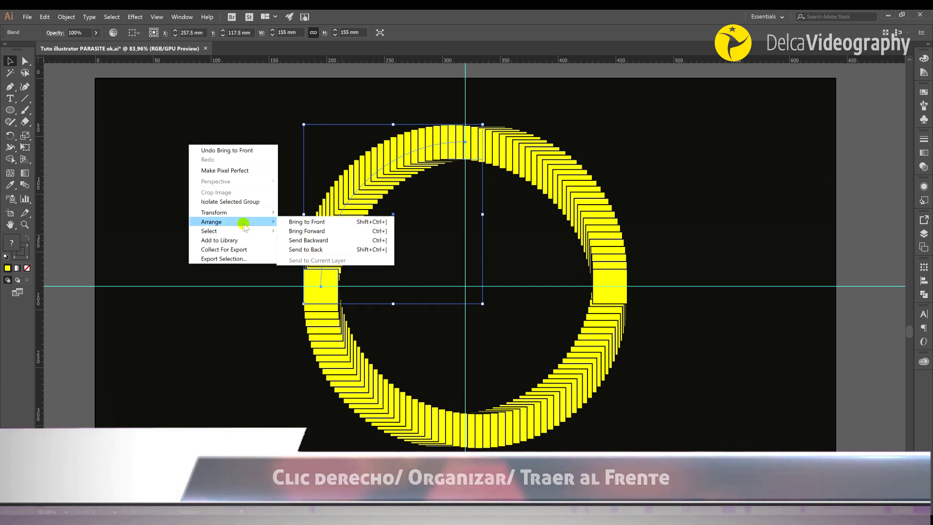
{"action": "left_click", "coordinate": [307, 221]}
- Bring the ring's upper-right quarter blend to the front and clear the selection
{"action": "left_click", "coordinate": [565, 188]}
{"action": "right_click", "coordinate": [562, 187]}
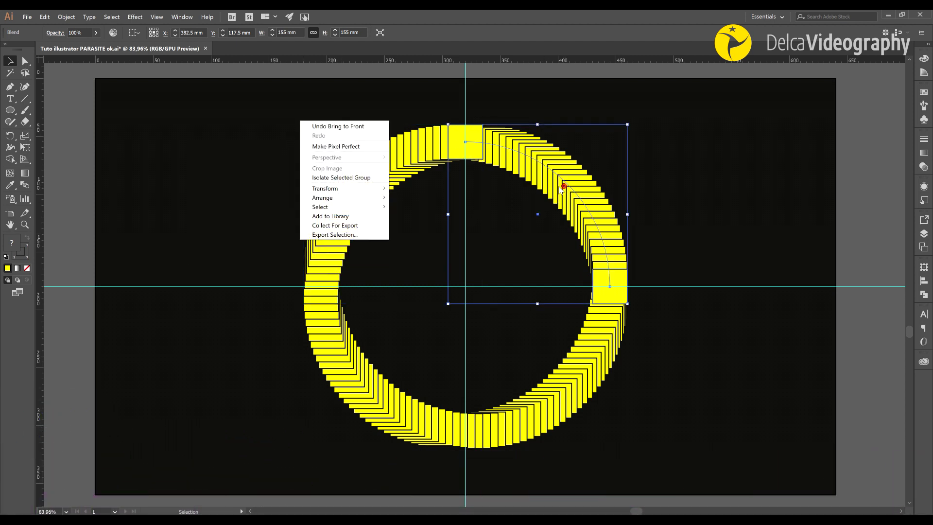
{"action": "mouse_move", "coordinate": [358, 197]}
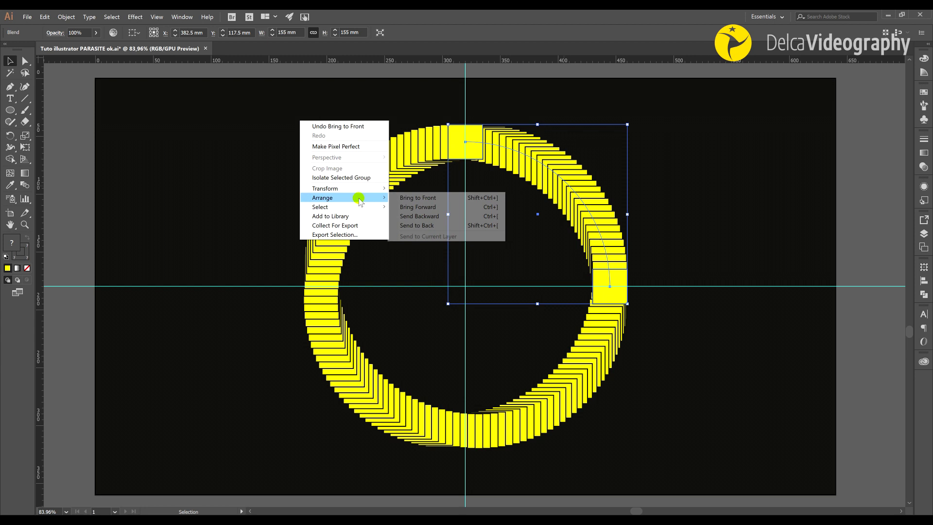
{"action": "left_click", "coordinate": [422, 199]}
{"action": "left_click", "coordinate": [783, 264]}
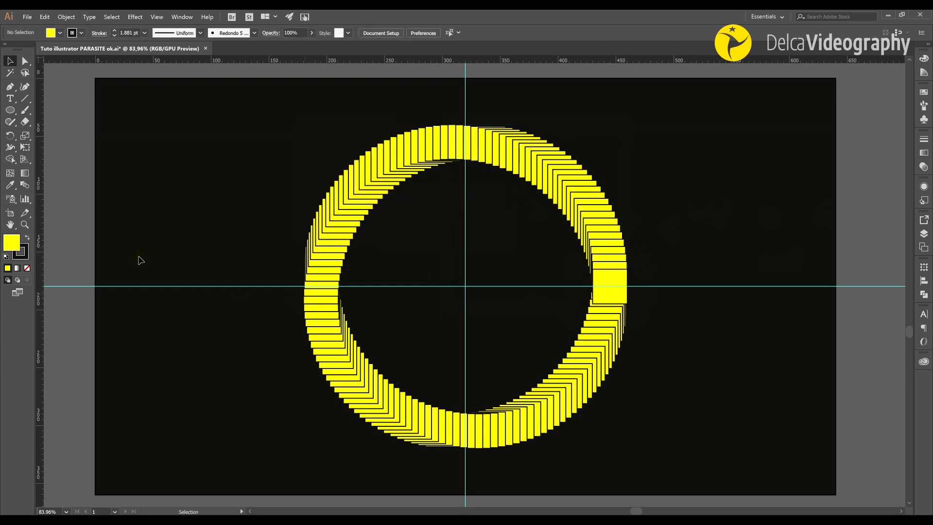
- Set the stroke to none and draw a yellow rectangle about 52.7 × 30 mm centred over the solid square at the ring's right side
{"action": "left_click", "coordinate": [26, 258]}
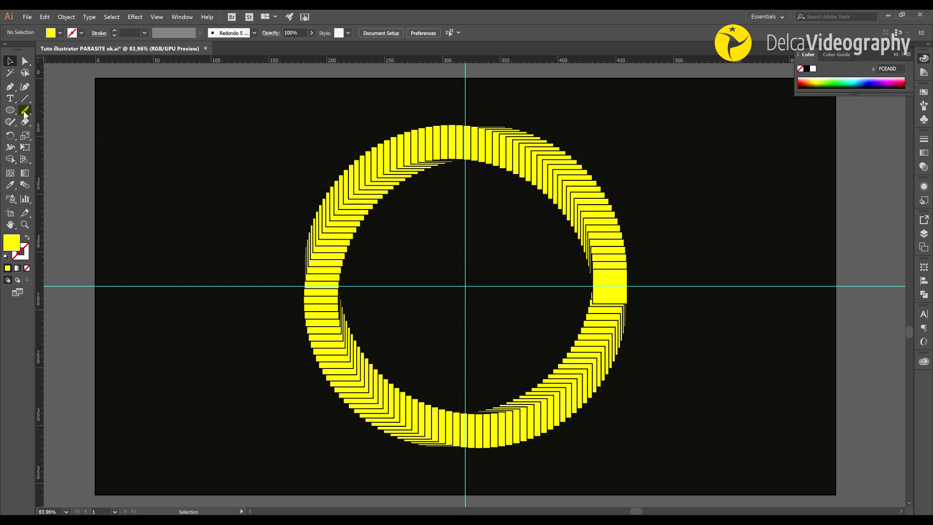
{"action": "left_click_drag", "start_coordinate": [16, 115], "coordinate": [43, 111]}
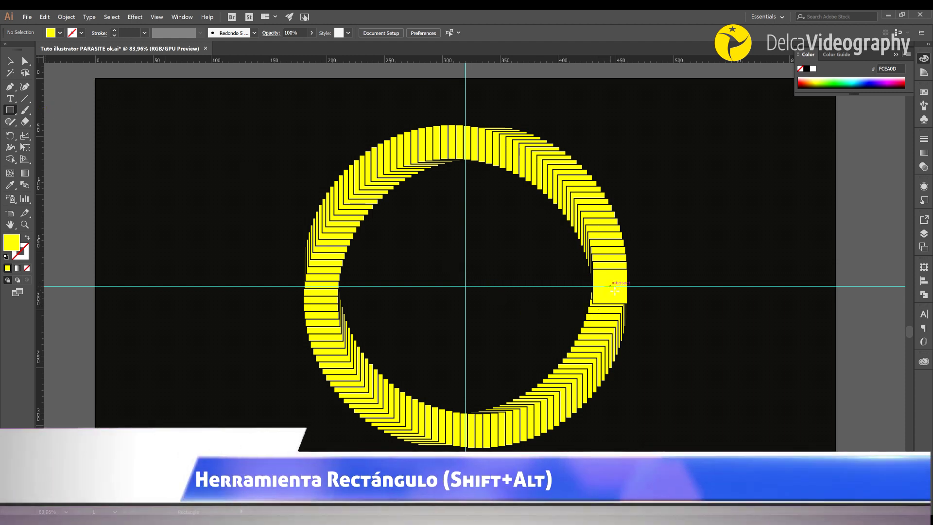
{"action": "left_click_drag", "start_coordinate": [615, 290], "coordinate": [644, 309]}
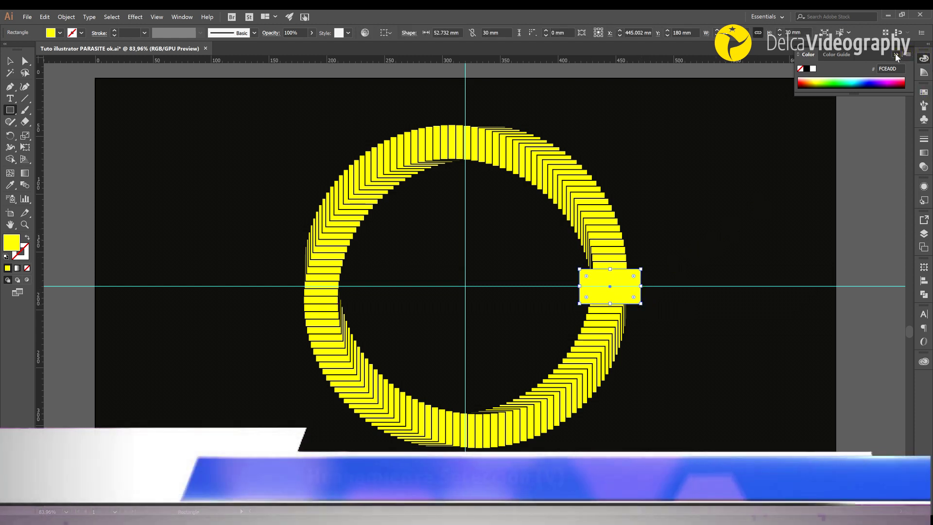
- Make an opacity mask from the rectangle and the upper-right quarter blend, with Clip off and Invert Mask on, and deselect
{"action": "left_click", "coordinate": [11, 62]}
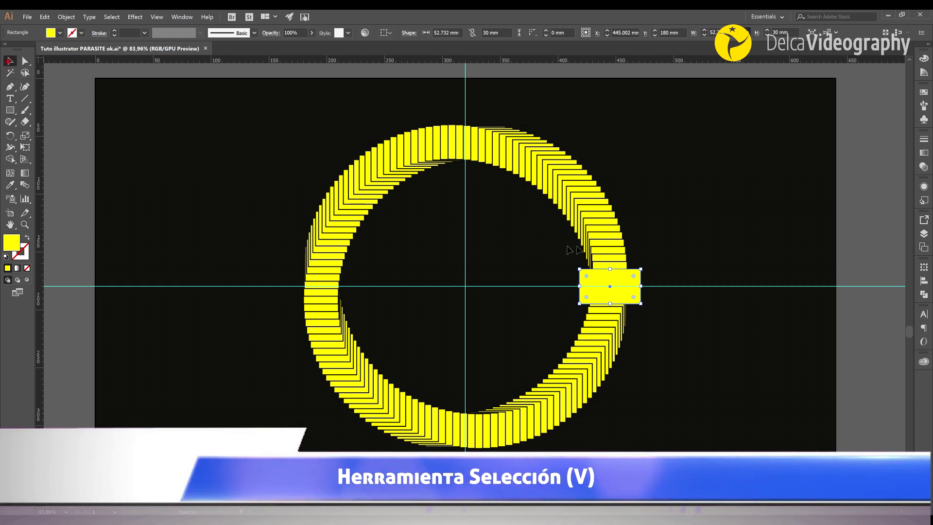
{"action": "left_click", "coordinate": [600, 227], "text": "shift"}
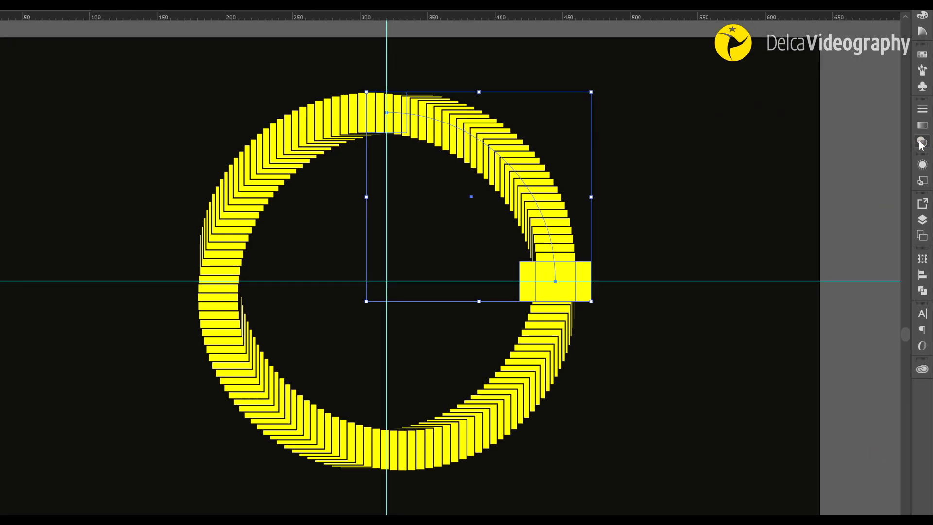
{"action": "left_click", "coordinate": [923, 168]}
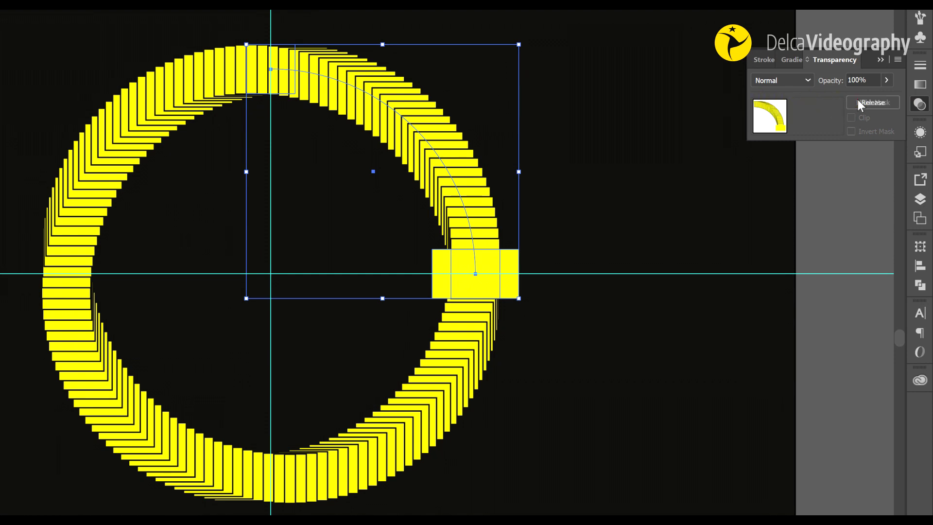
{"action": "left_click", "coordinate": [858, 103]}
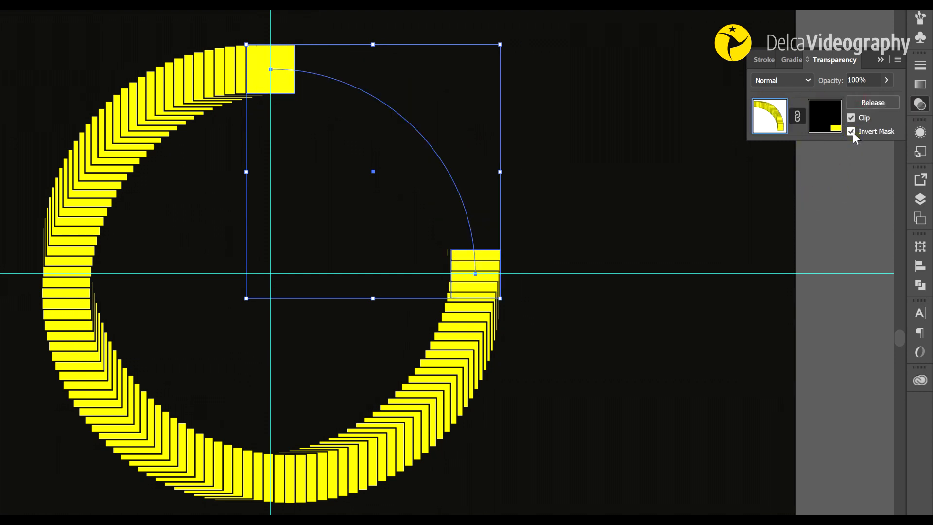
{"action": "left_click", "coordinate": [852, 118]}
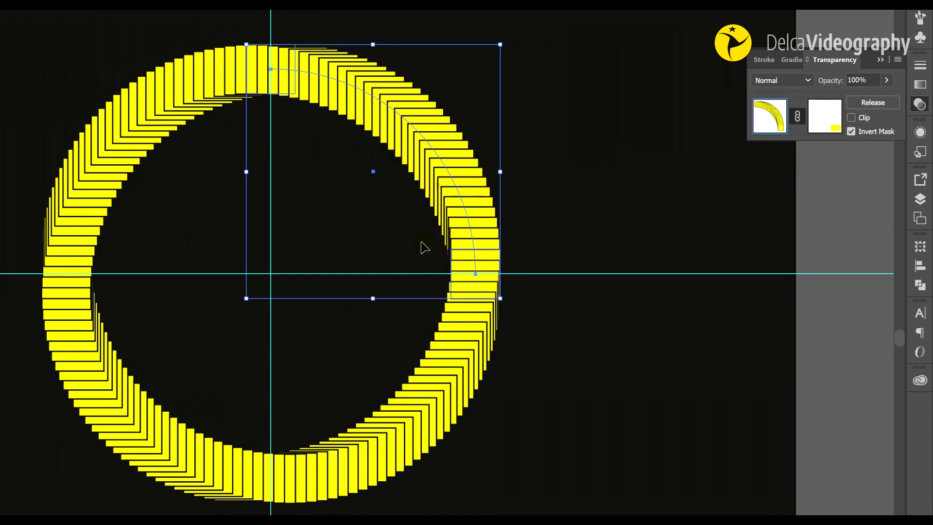
{"action": "left_click", "coordinate": [819, 233]}
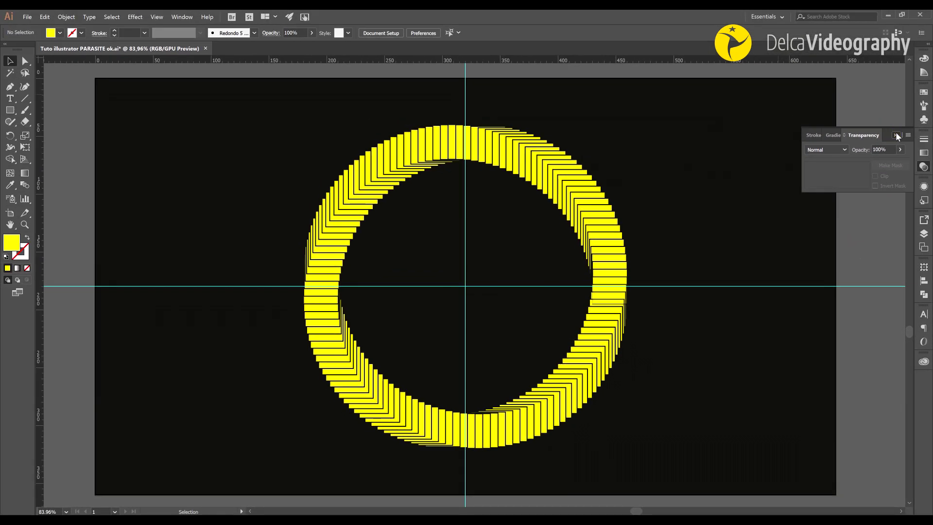
{"action": "left_click", "coordinate": [897, 135]}
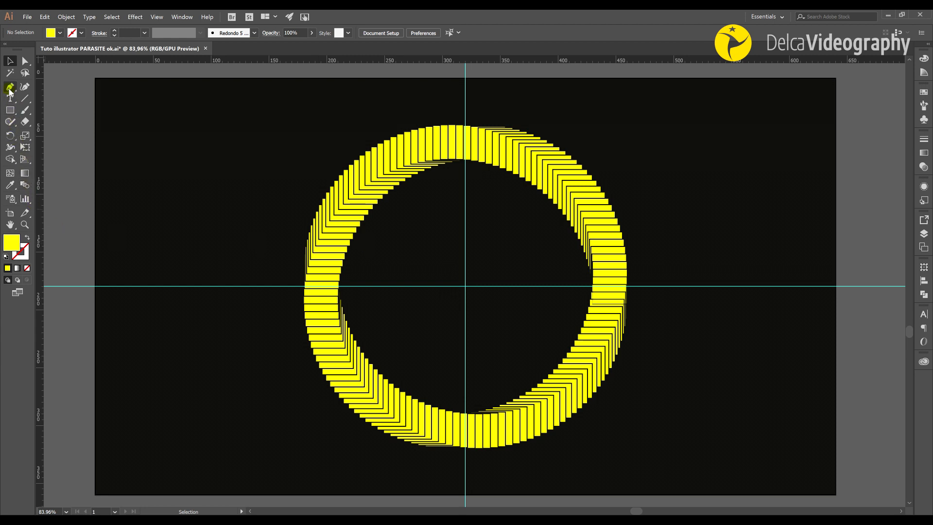
- Draw a closed straight Pen path about 250 mm wide from the ring's right inner edge to its left outer edge, just above the horizontal guide
{"action": "left_click", "coordinate": [9, 89]}
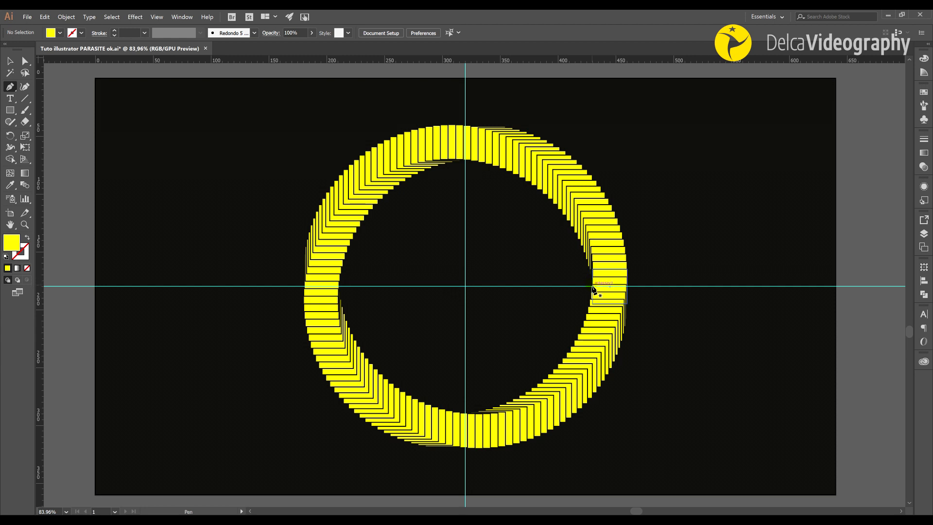
{"action": "left_click", "coordinate": [592, 281]}
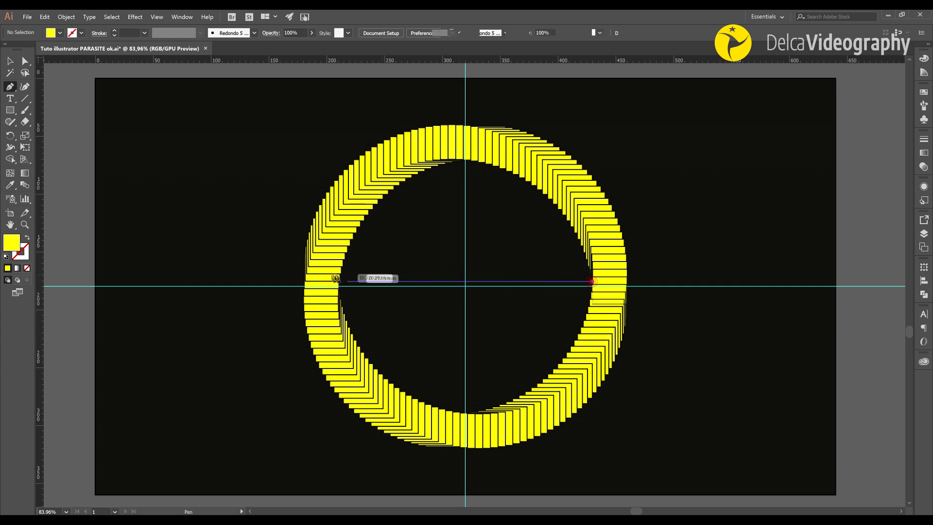
{"action": "left_click", "coordinate": [304, 281]}
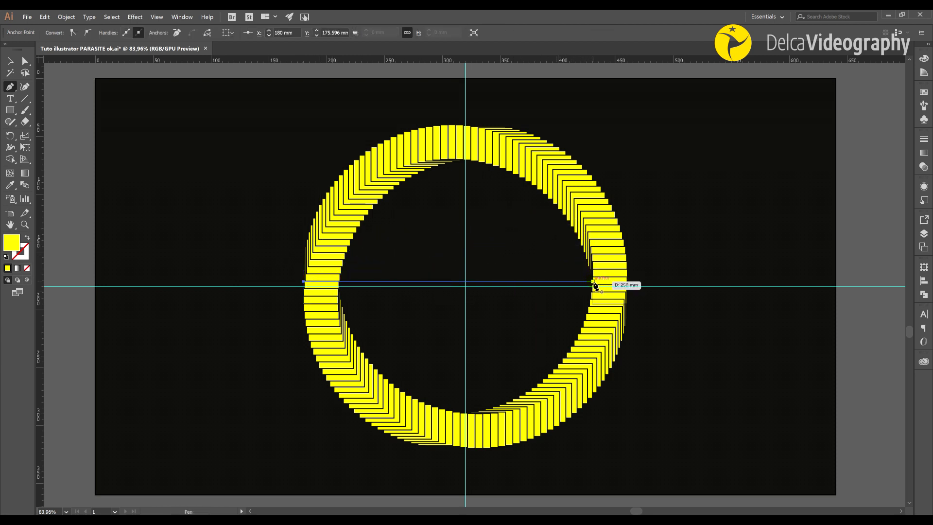
{"action": "left_click", "coordinate": [593, 281]}
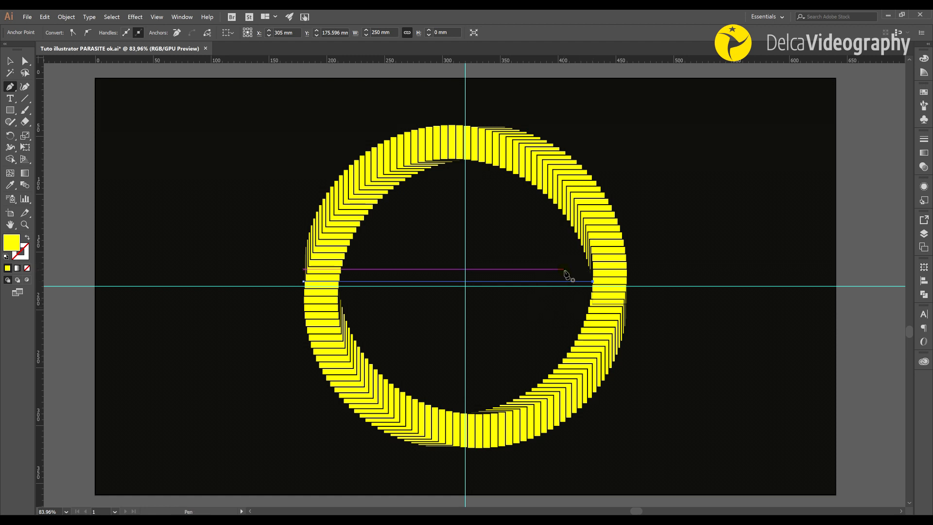
- Fill the path with a linear white-to-black gradient, white stop at 25.95%, and set its blending mode to Multiply
{"action": "left_click", "coordinate": [925, 153]}
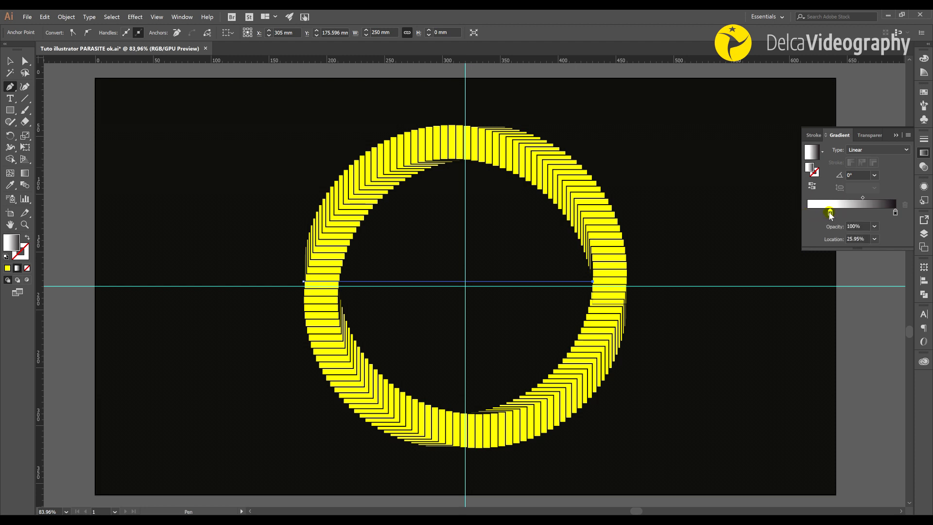
{"action": "left_click", "coordinate": [858, 136]}
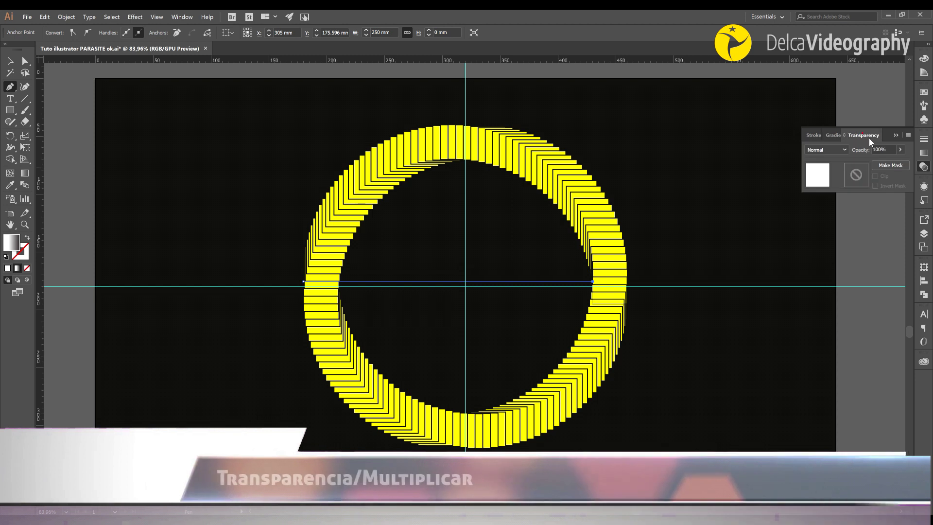
{"action": "left_click", "coordinate": [826, 149]}
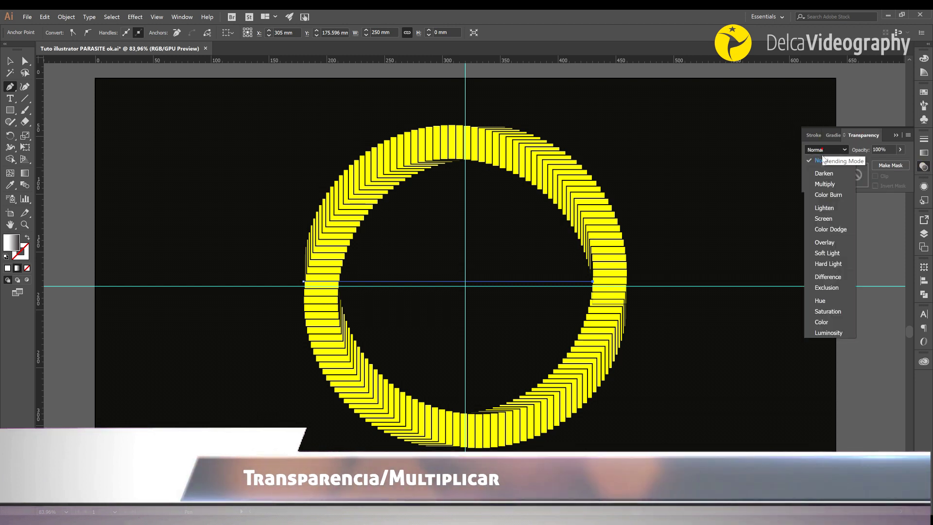
{"action": "left_click", "coordinate": [826, 184]}
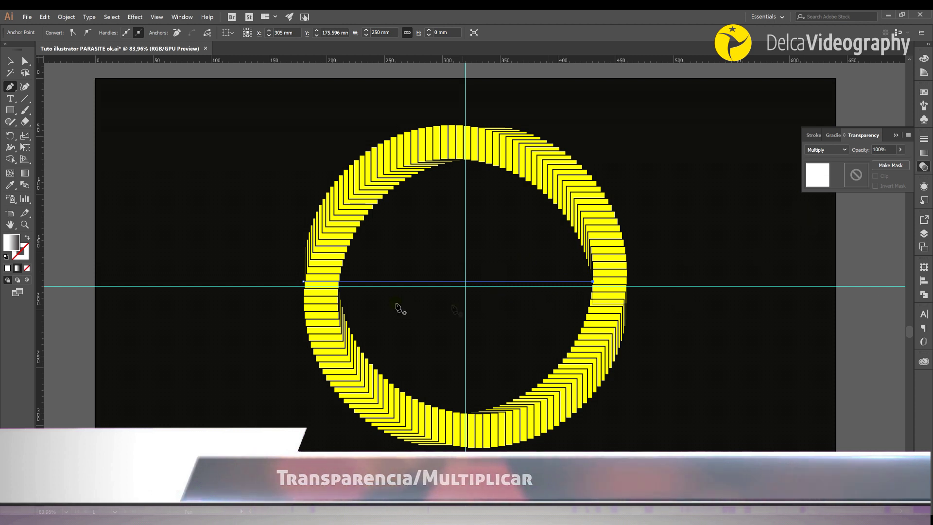
- Bend the path upward with the Curvature tool so its arc peaks where the vertical guide meets the ring's top outer edge
{"action": "left_click", "coordinate": [59, 92]}
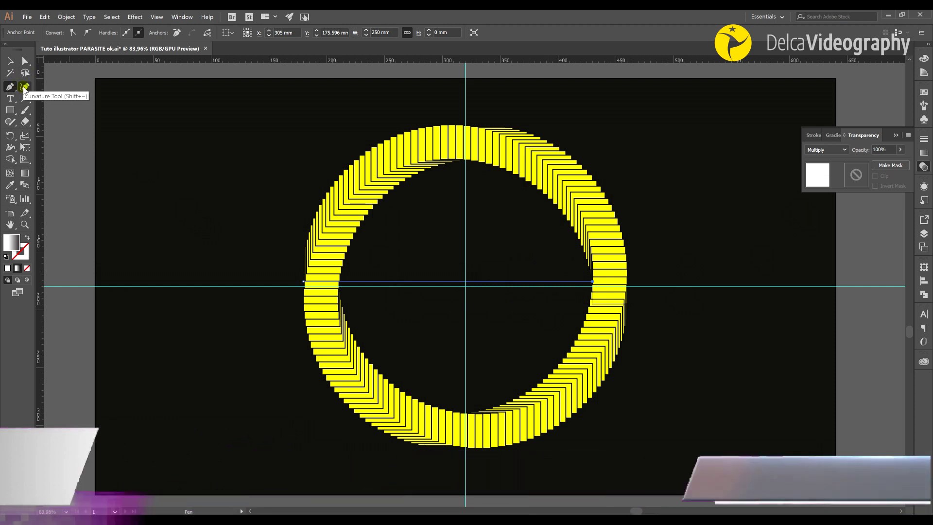
{"action": "left_click", "coordinate": [25, 86]}
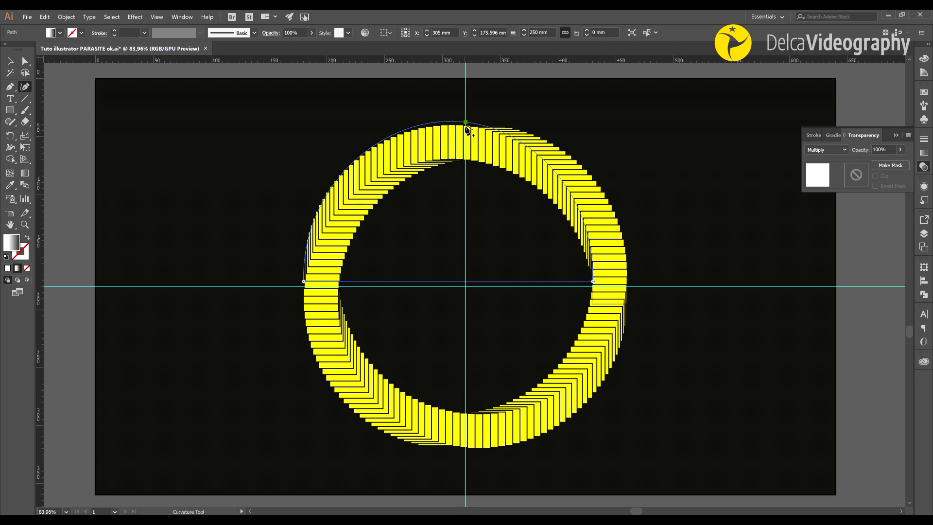
{"action": "left_click", "coordinate": [467, 126]}
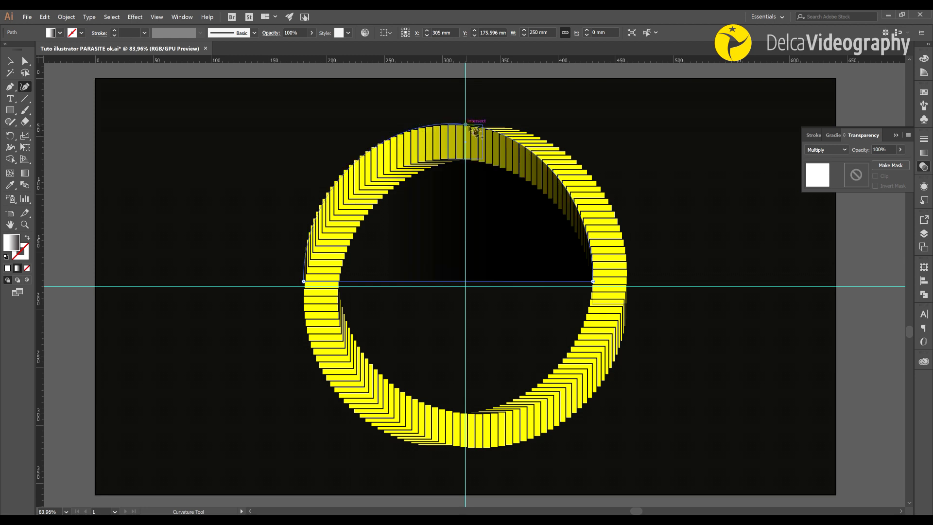
- Refine the arc's anchor and direction handles so it follows the ring's upper-left outer edge and upper-right inner edge, and deselect
{"action": "left_click", "coordinate": [25, 61]}
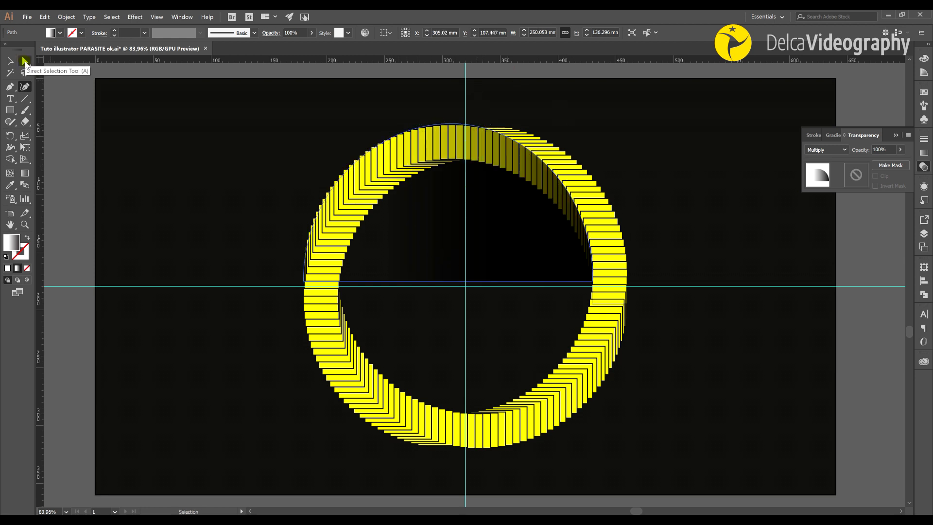
{"action": "left_click", "coordinate": [304, 281]}
{"action": "left_click", "coordinate": [592, 281]}
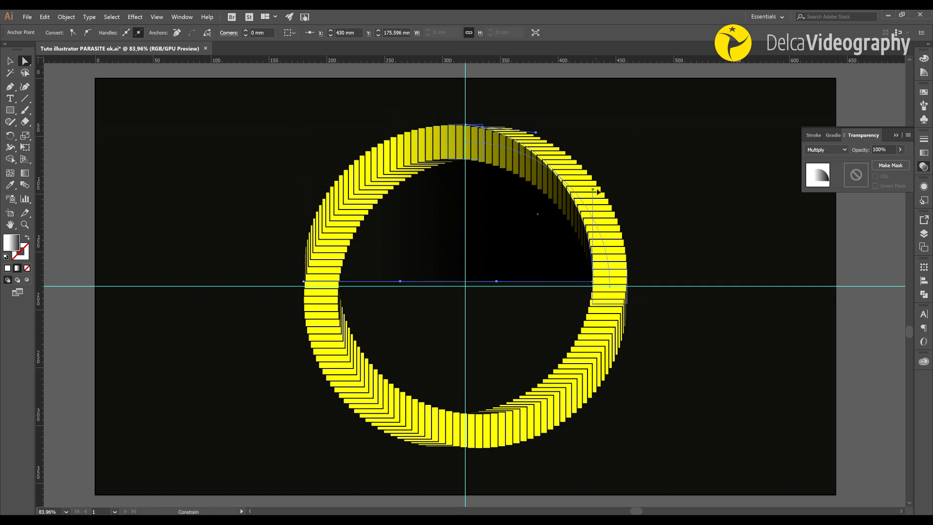
{"action": "left_click_drag", "start_coordinate": [537, 135], "coordinate": [506, 125]}
{"action": "left_click_drag", "start_coordinate": [593, 187], "coordinate": [593, 164]}
{"action": "left_click", "coordinate": [466, 126]}
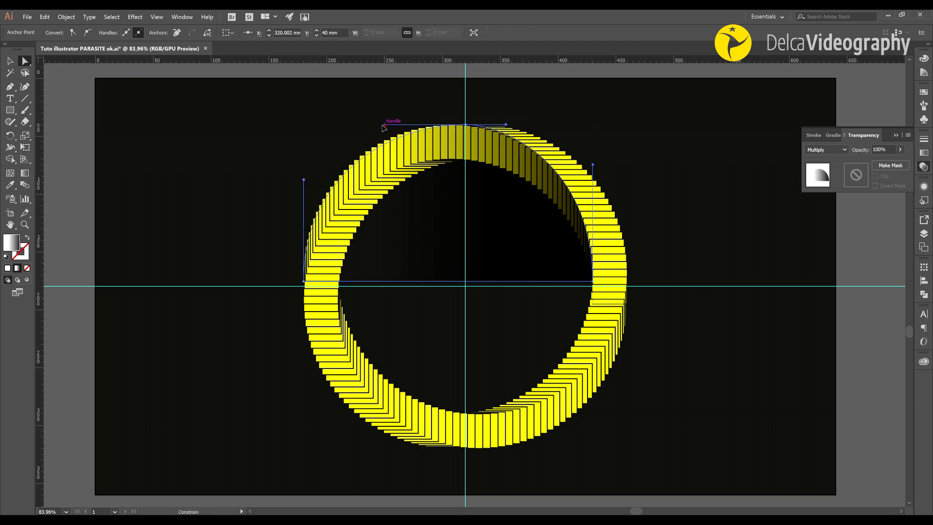
{"action": "left_click_drag", "start_coordinate": [465, 126], "coordinate": [467, 126]}
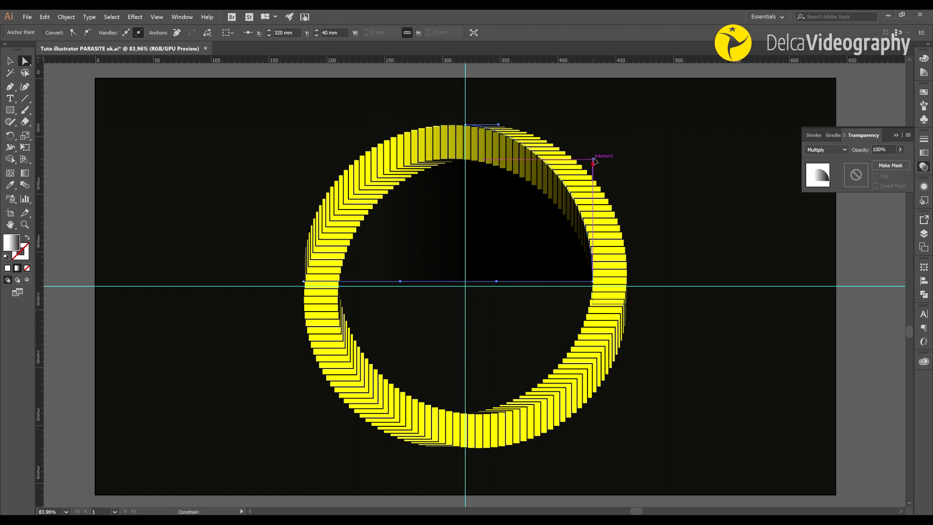
{"action": "left_click", "coordinate": [329, 119]}
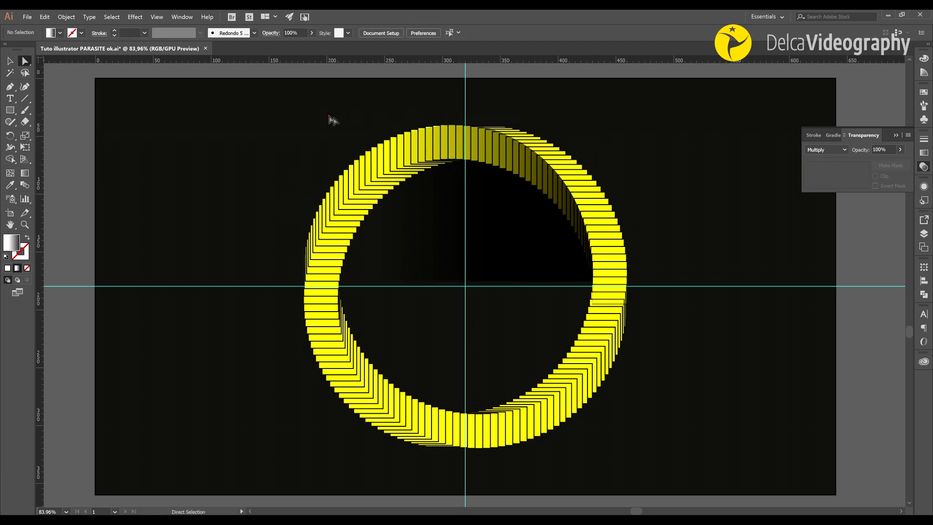
- Rotate a copy of the gradient shadow shape by 90° around the intersection of the guides
{"action": "left_click", "coordinate": [425, 205]}
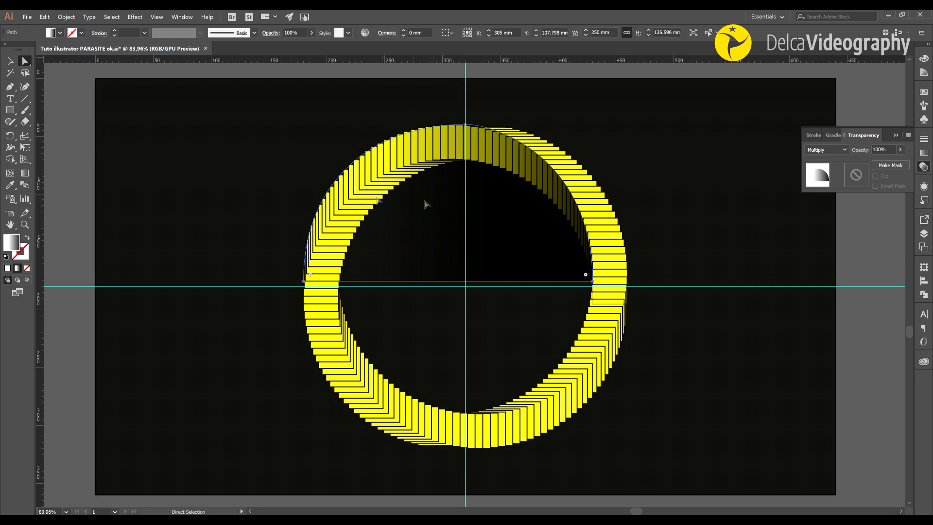
{"action": "key", "text": "v"}
{"action": "left_click", "coordinate": [138, 144]}
{"action": "left_click", "coordinate": [412, 177]}
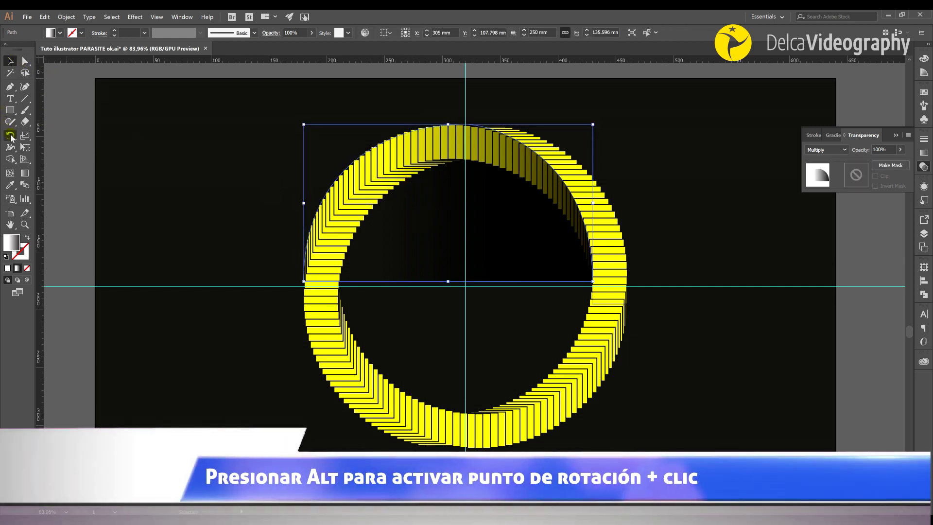
{"action": "left_click", "coordinate": [10, 136]}
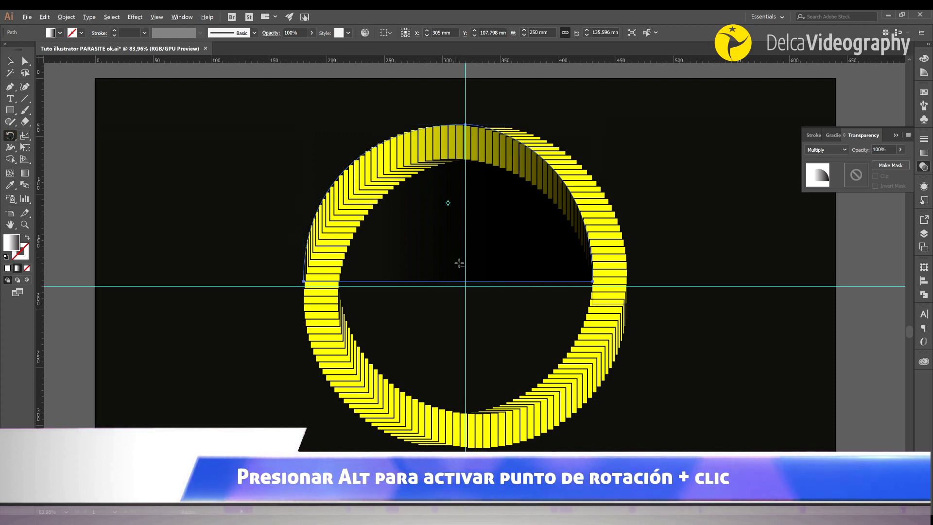
{"action": "left_click", "coordinate": [465, 286], "text": "alt"}
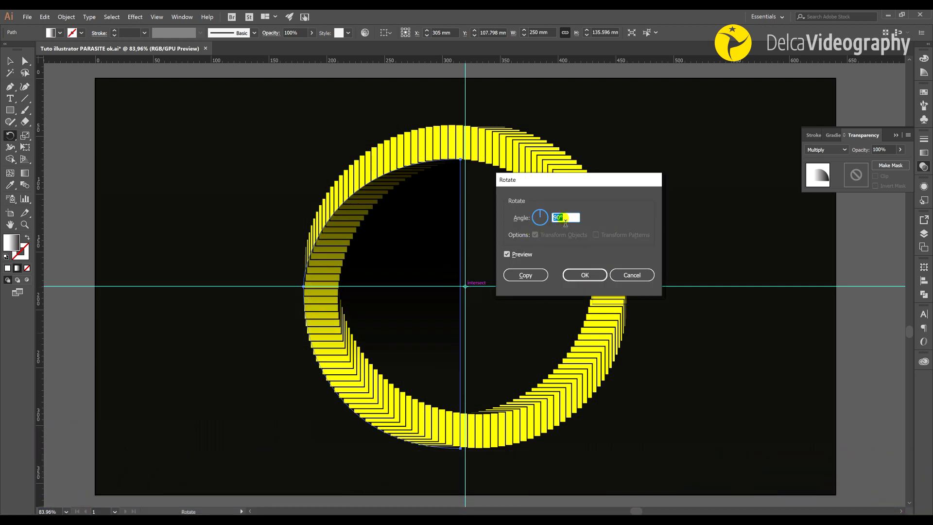
{"action": "left_click", "coordinate": [537, 275]}
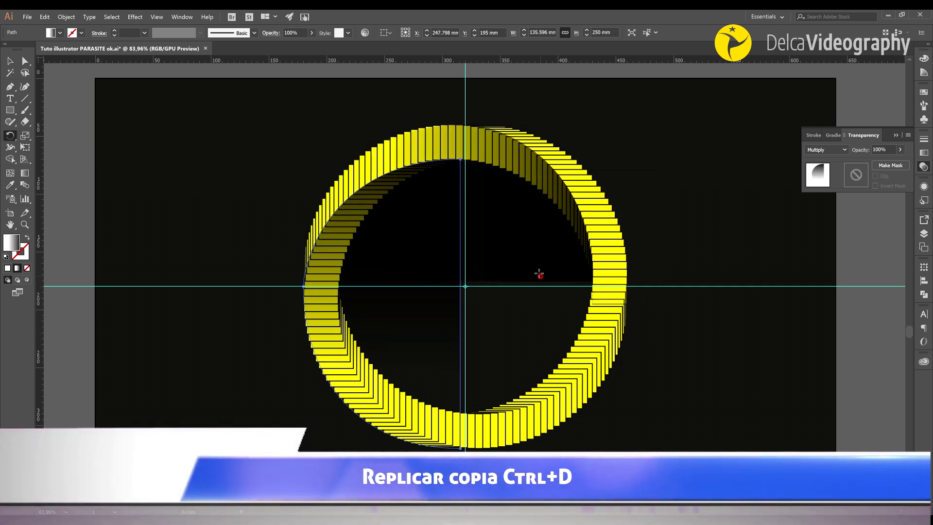
- Repeat the rotated copy two more times to shade the ring's remaining quarters, and clear the selection
{"action": "key", "text": "ctrl+d"}
{"action": "key", "text": "ctrl+d"}
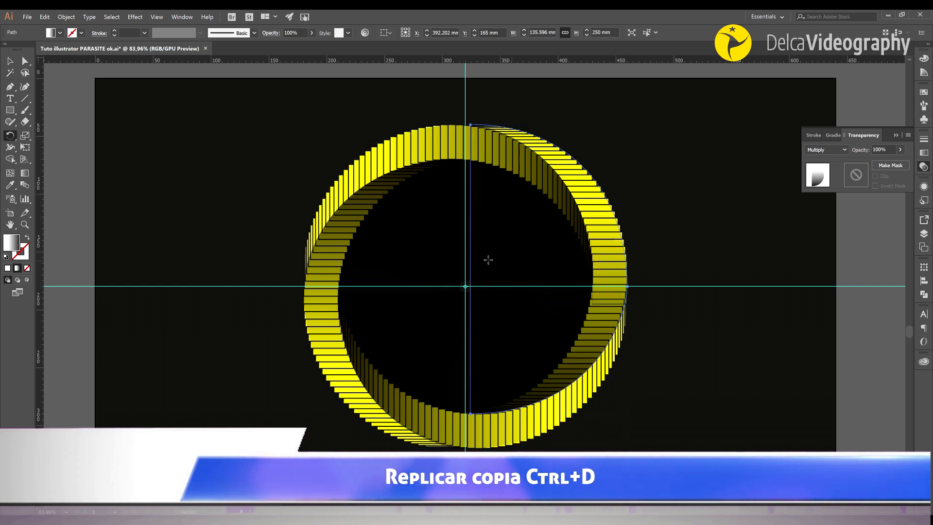
{"action": "left_click", "coordinate": [9, 61]}
{"action": "left_click", "coordinate": [58, 104]}
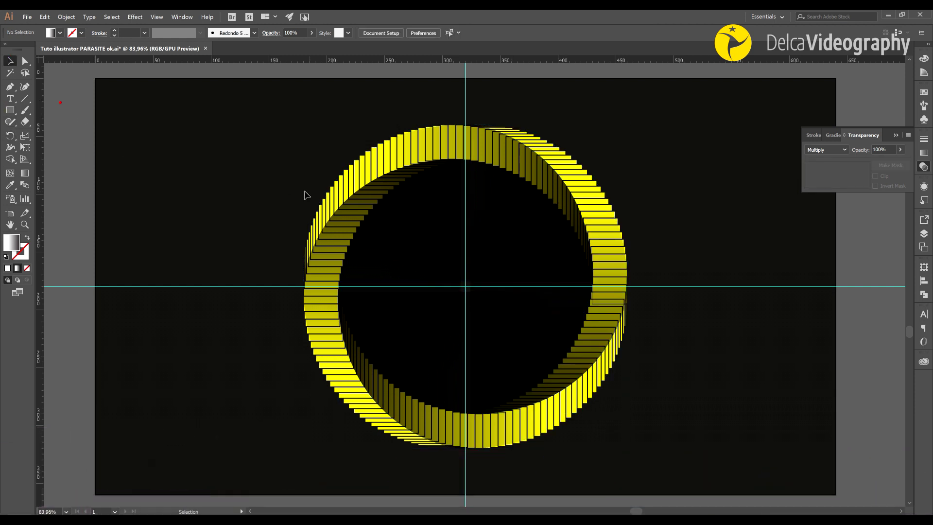
- Hide the guides and unlock all objects
{"action": "right_click", "coordinate": [266, 189]}
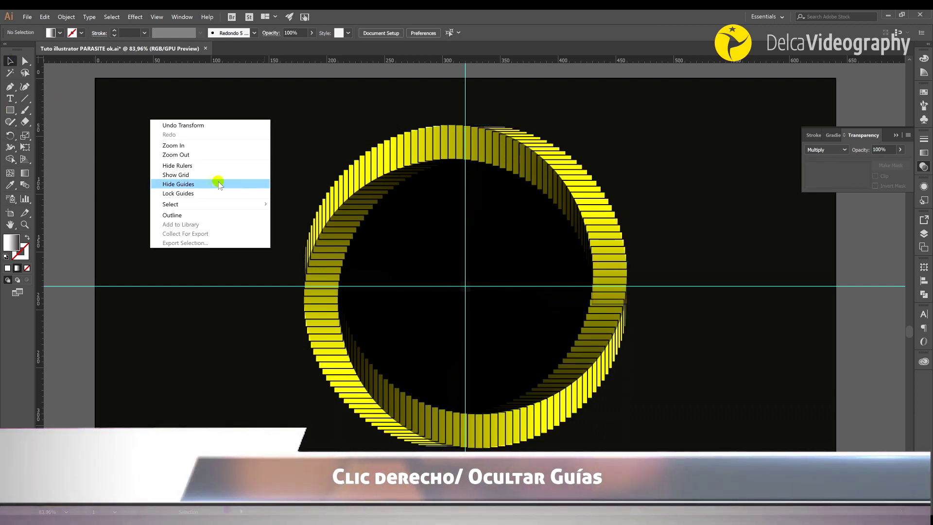
{"action": "left_click", "coordinate": [201, 186]}
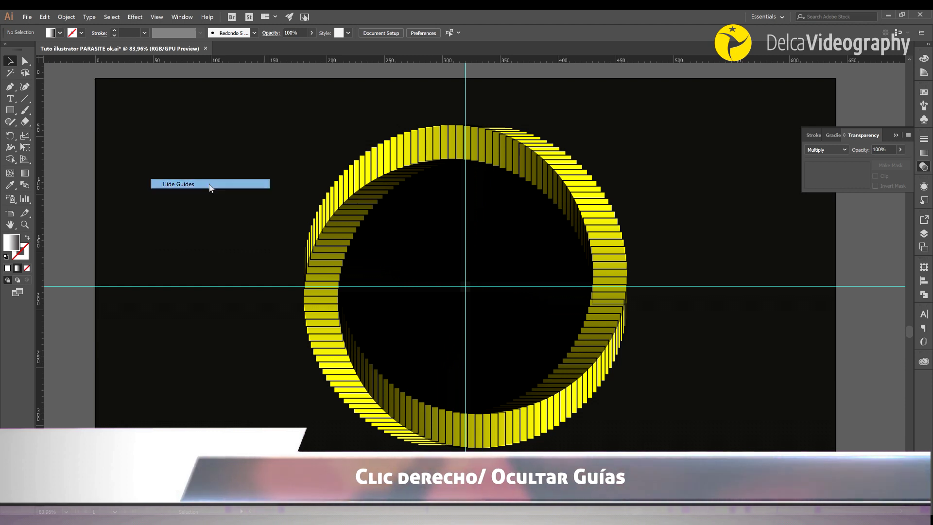
{"action": "key", "text": "z"}
{"action": "left_click_drag", "start_coordinate": [485, 287], "coordinate": [384, 292]}
{"action": "key", "text": "ctrl+0"}
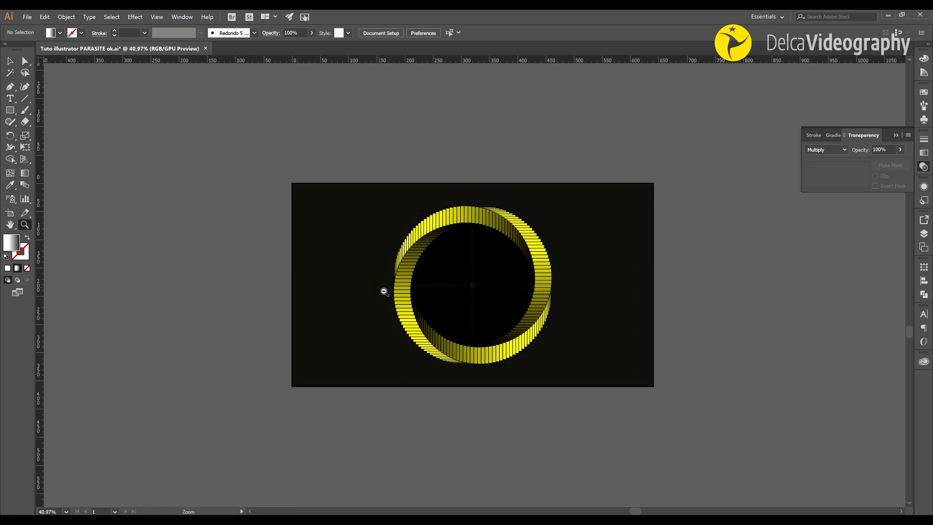
{"action": "left_click", "coordinate": [8, 62]}
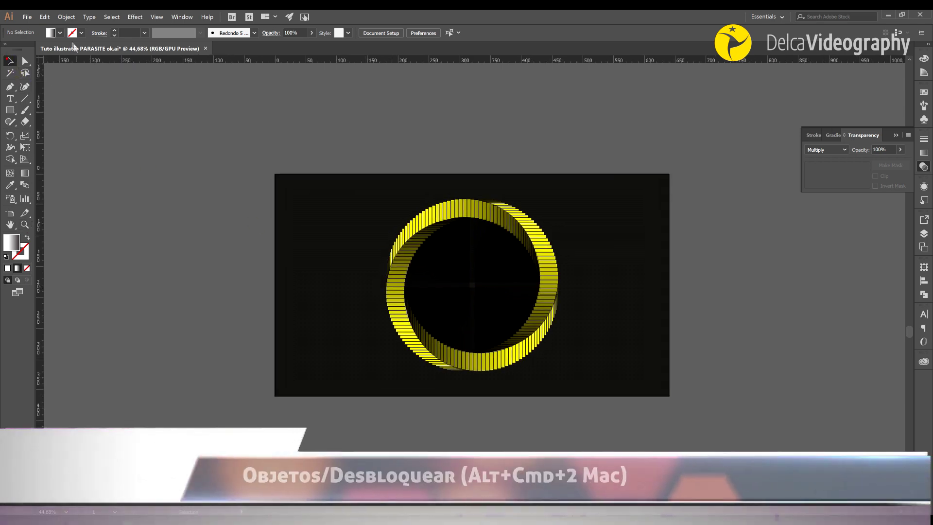
{"action": "left_click", "coordinate": [67, 16]}
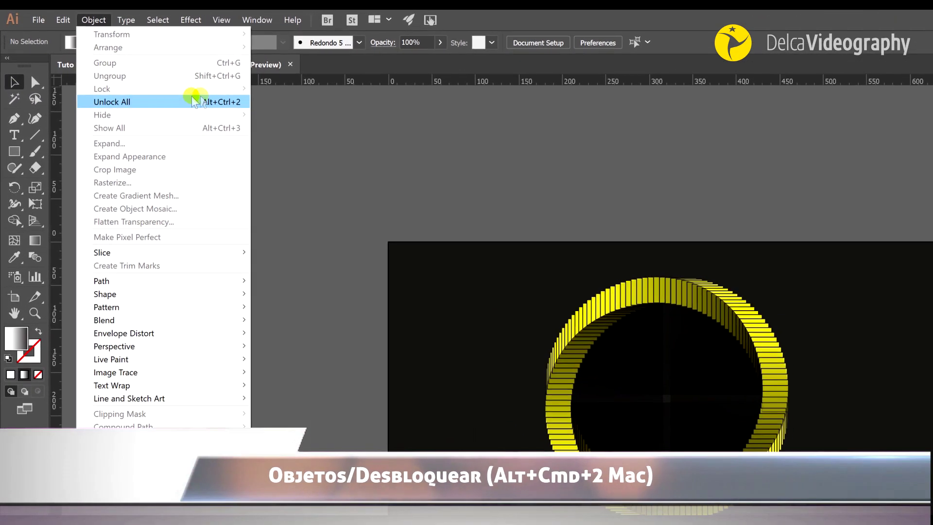
{"action": "left_click", "coordinate": [175, 96]}
- Set the 640 × 360 mm background rectangle's fill to pure black (000000)
{"action": "left_click", "coordinate": [85, 43]}
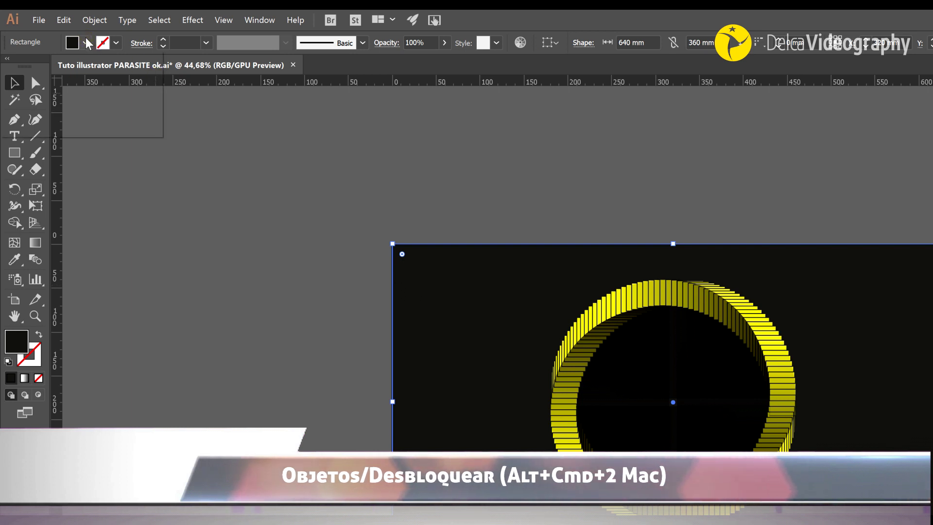
{"action": "left_click", "coordinate": [22, 340]}
{"action": "double_click", "coordinate": [16, 341]}
{"action": "left_click_drag", "start_coordinate": [373, 350], "coordinate": [361, 374]}
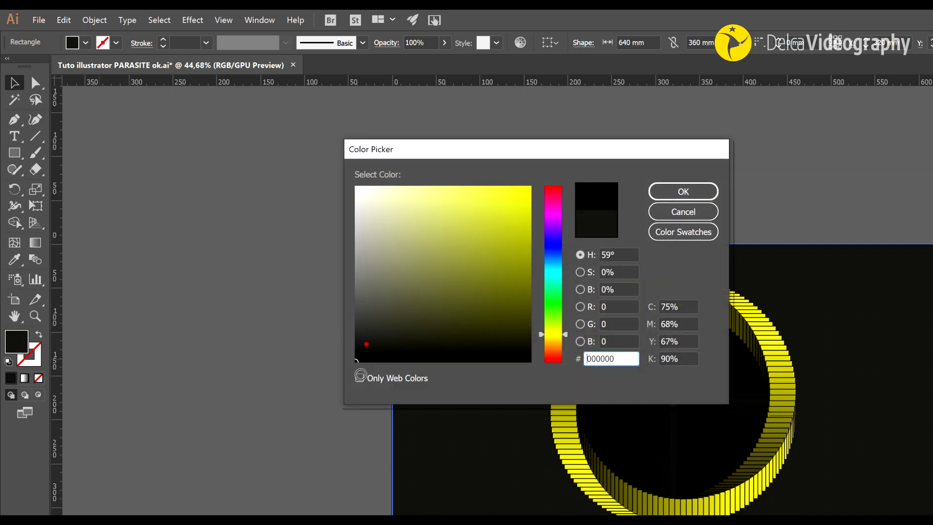
{"action": "left_click", "coordinate": [676, 193]}
{"action": "key", "text": "f"}
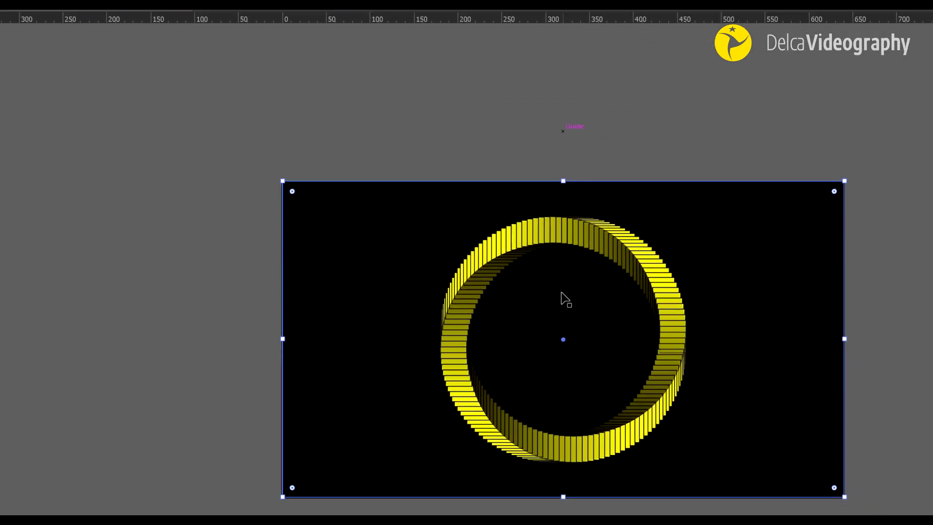